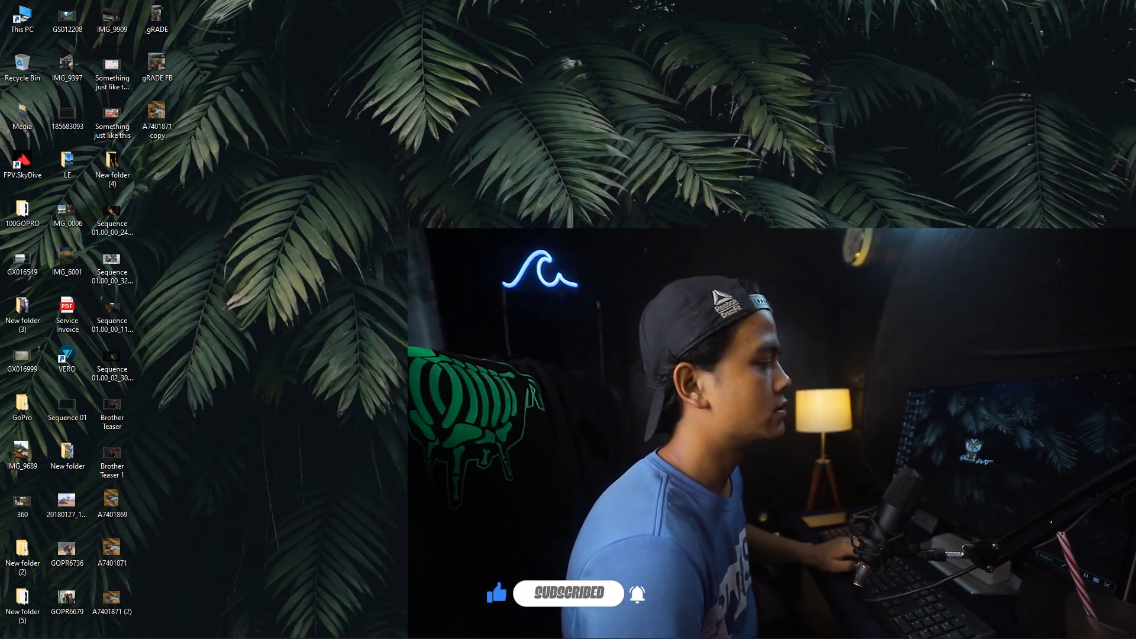
- Switch to Luminar AI and browse the couple's photos in the catalog's Photos folder
mouse_move(513, 634)
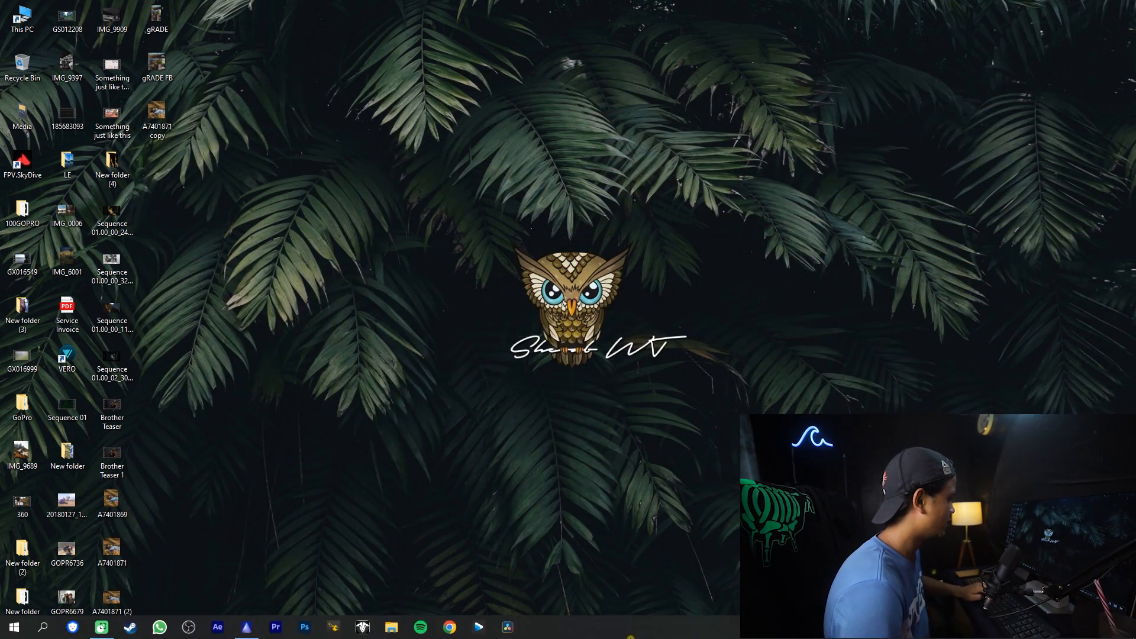
left_click(248, 627)
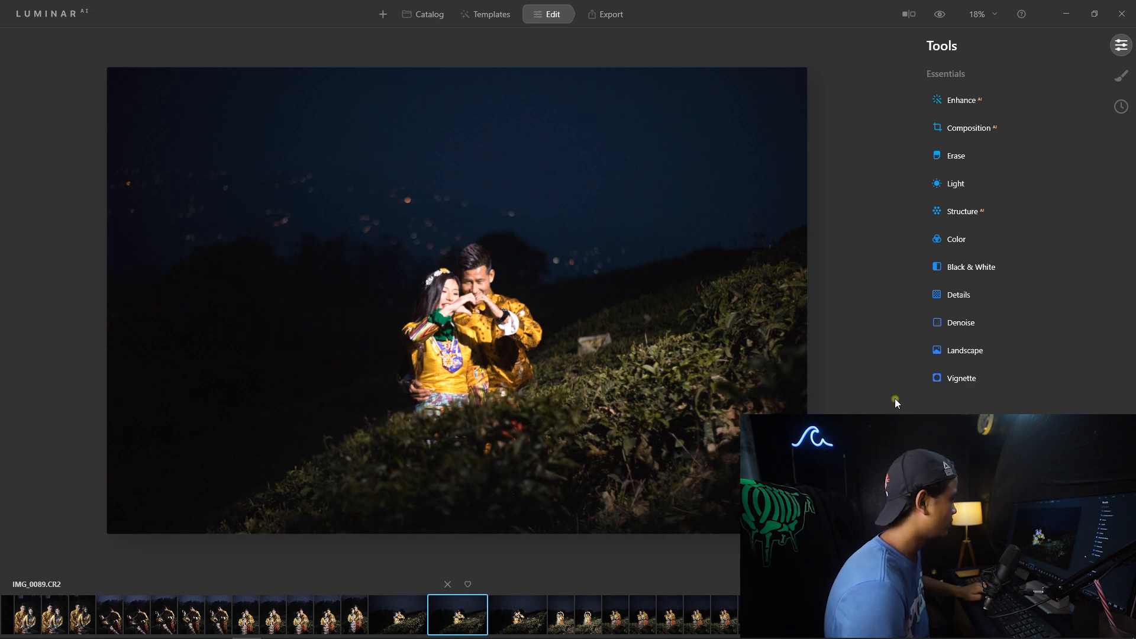
left_click(426, 12)
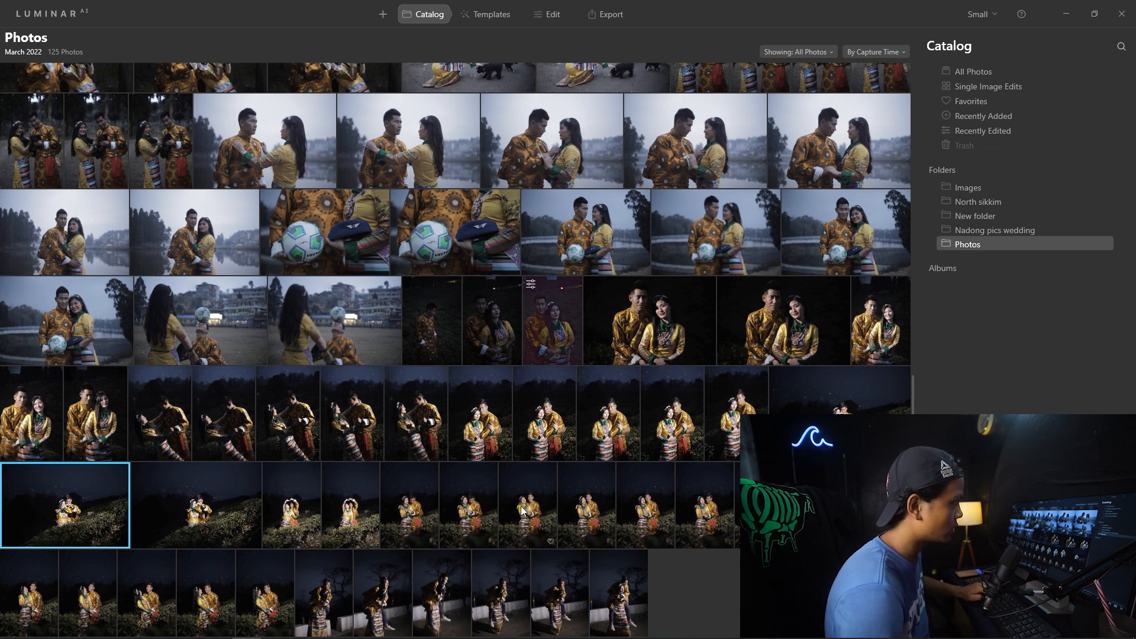
scroll(521, 504, "up", 2)
scroll(521, 504, "down", 2)
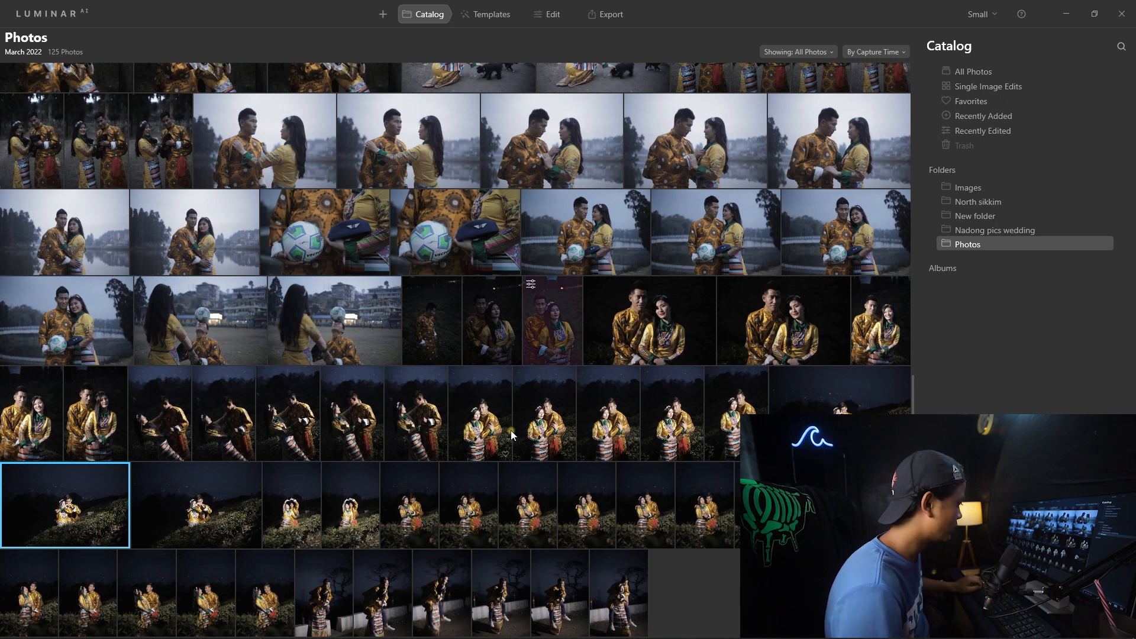
scroll(514, 428, "up", 5)
scroll(514, 429, "up", 8)
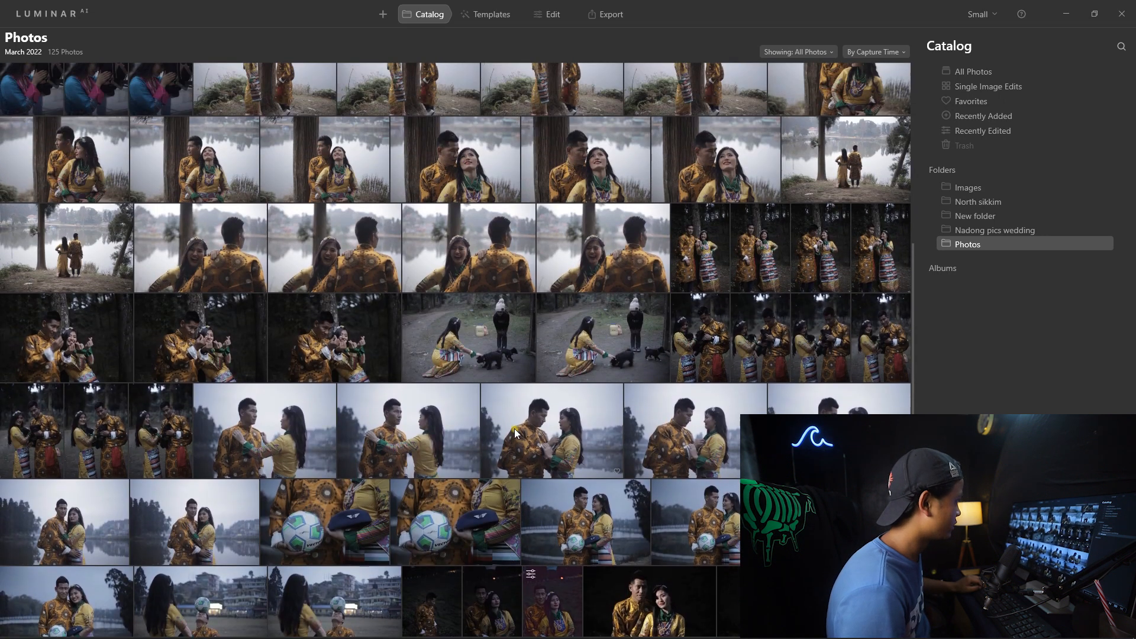
scroll(514, 428, "up", 1)
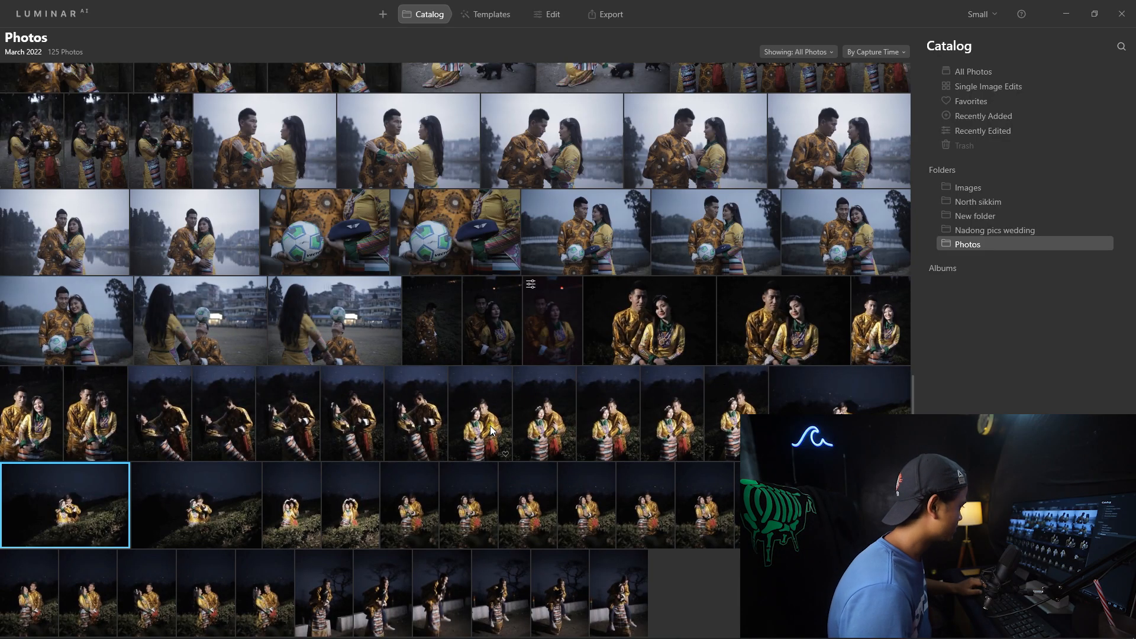
- Open the wide night photo of the couple on the tea hillside, IMG_0088.CR2, for editing
left_click(490, 425)
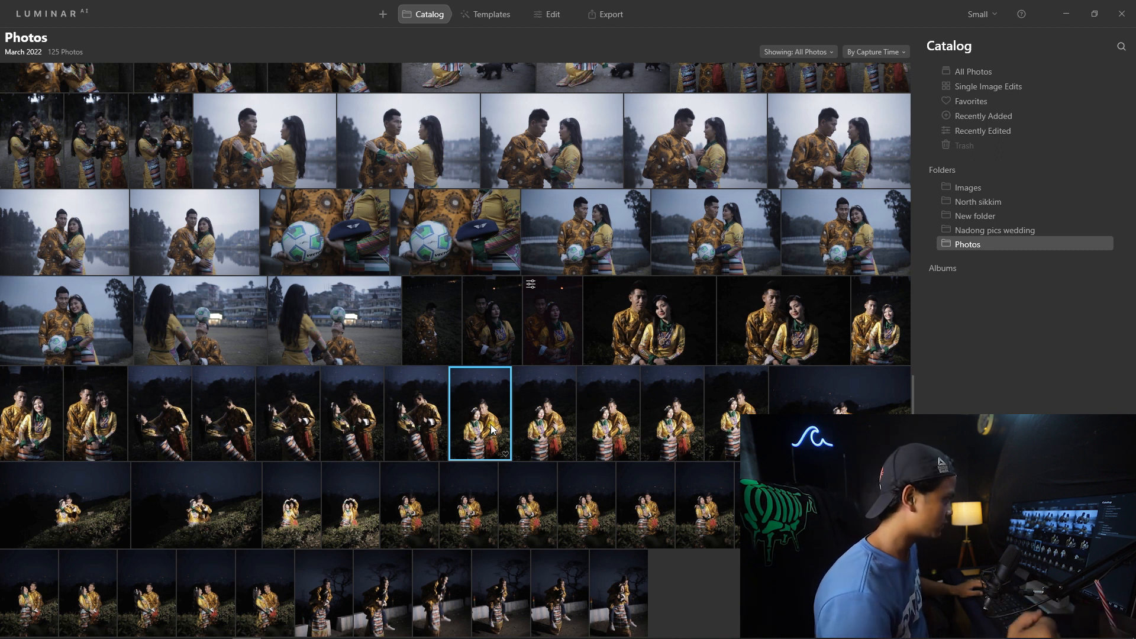
left_click(555, 426)
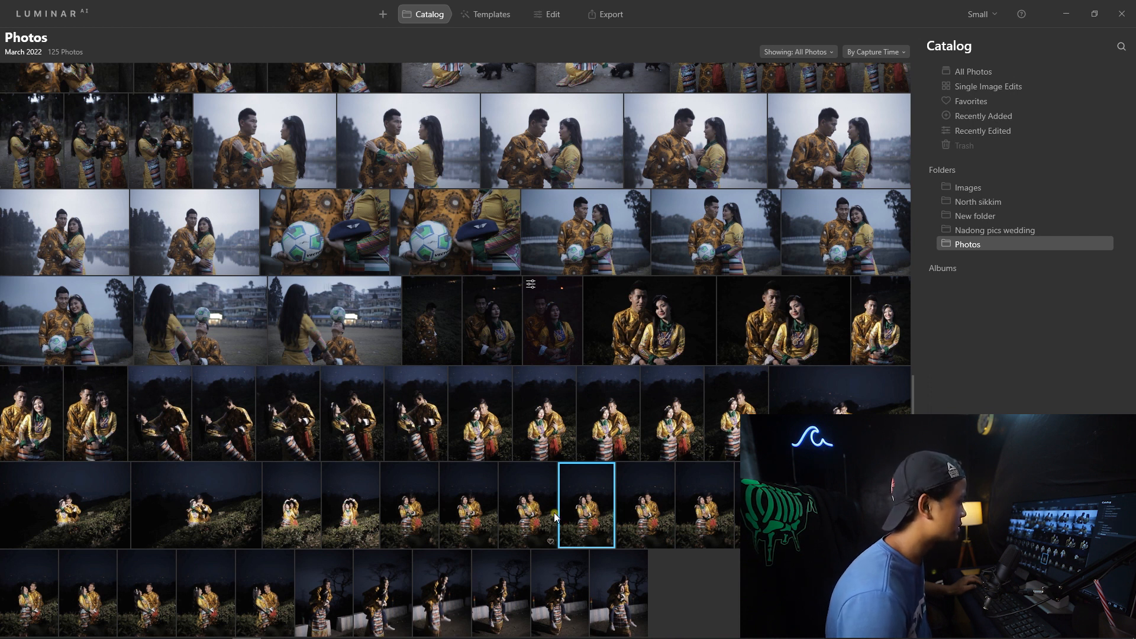
left_click(880, 410)
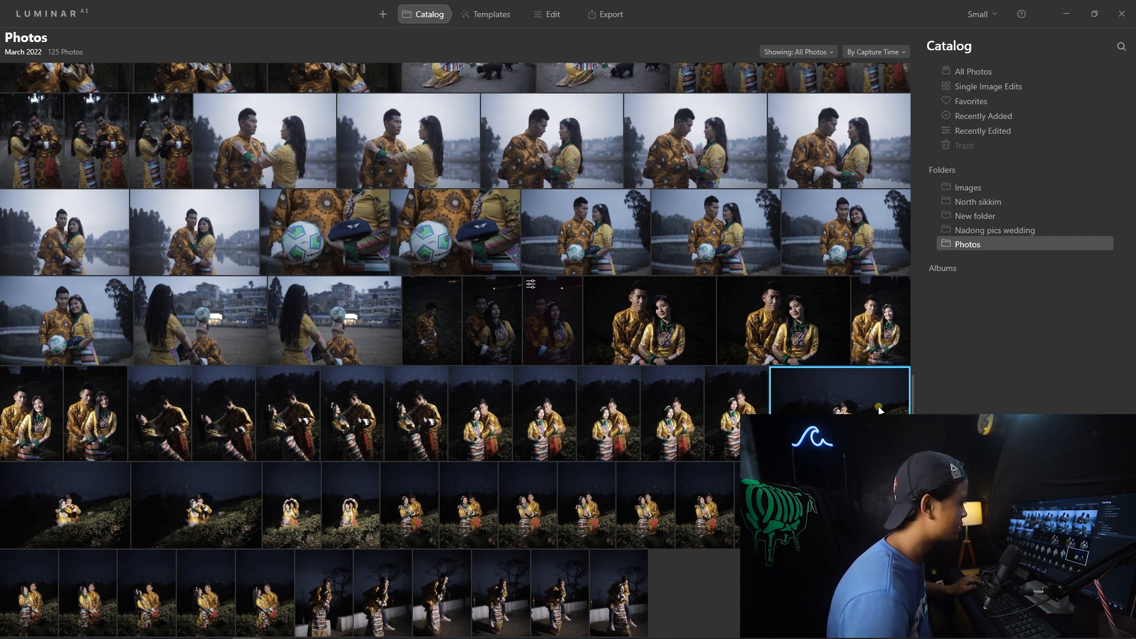
left_click(550, 14)
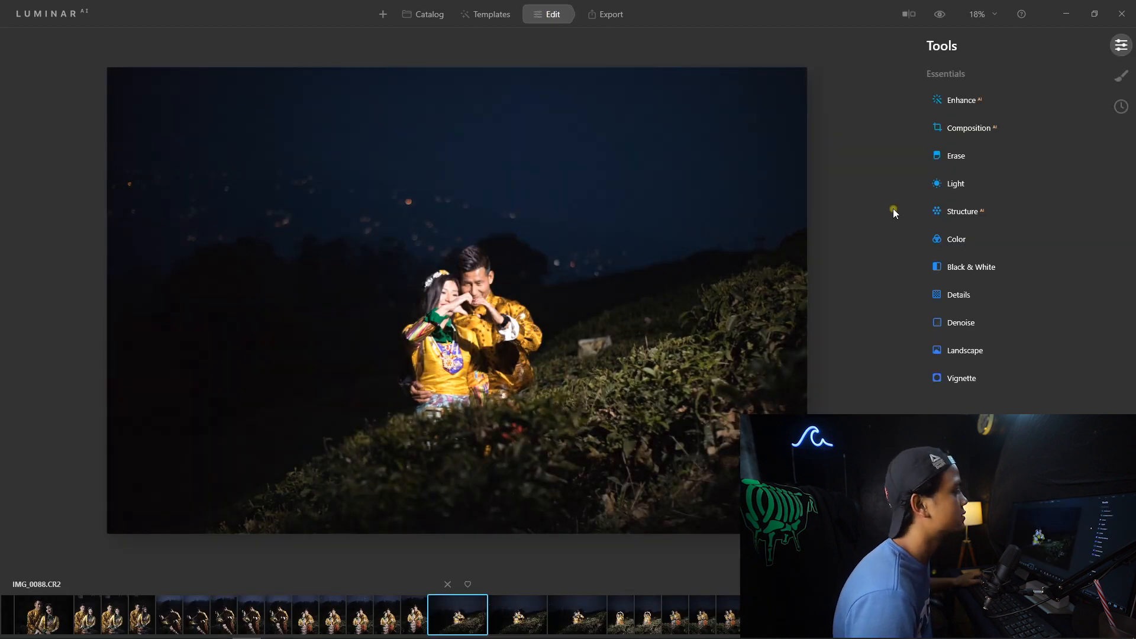
- Set the photo's Light adjustments to Shadows 45 and Highlights -50
left_click(959, 185)
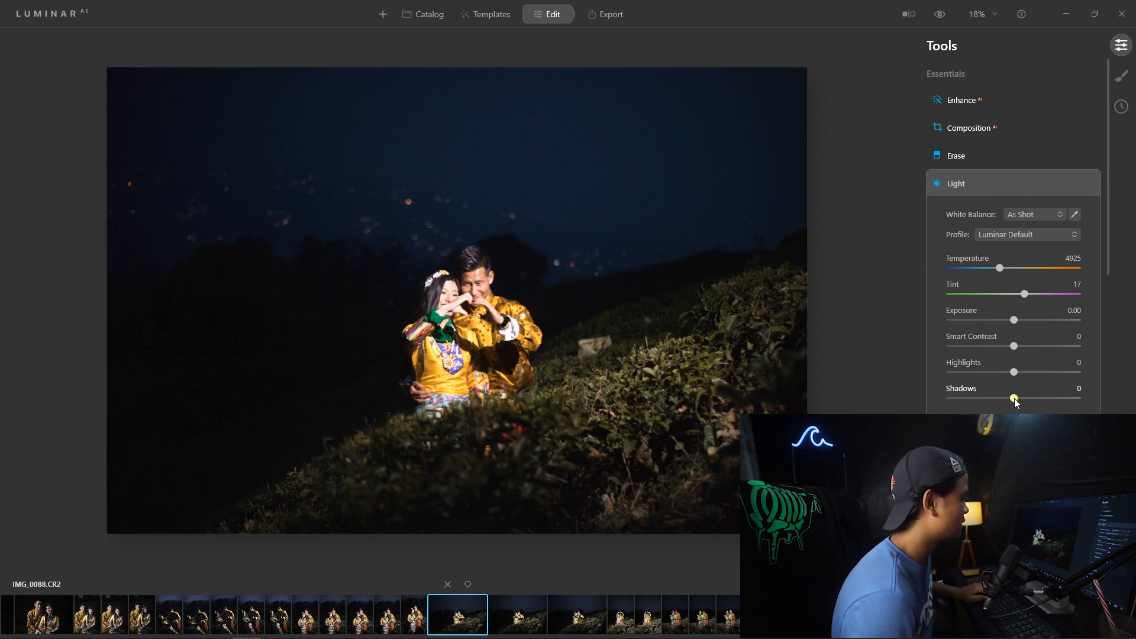
left_click_drag(1015, 399, 1044, 405)
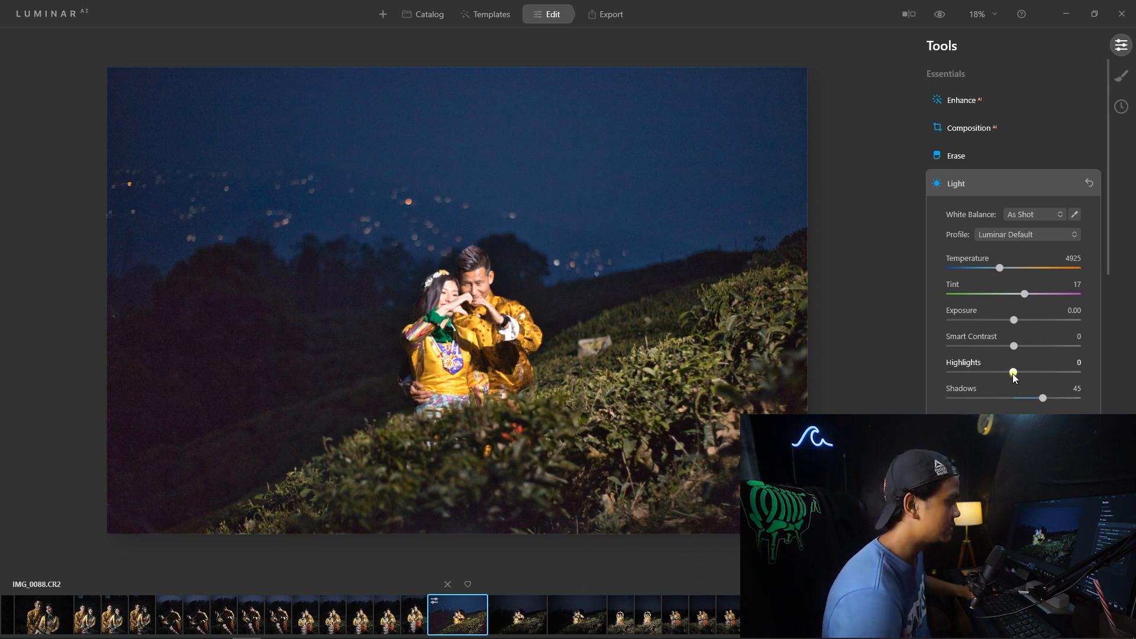
left_click_drag(1012, 375, 990, 380)
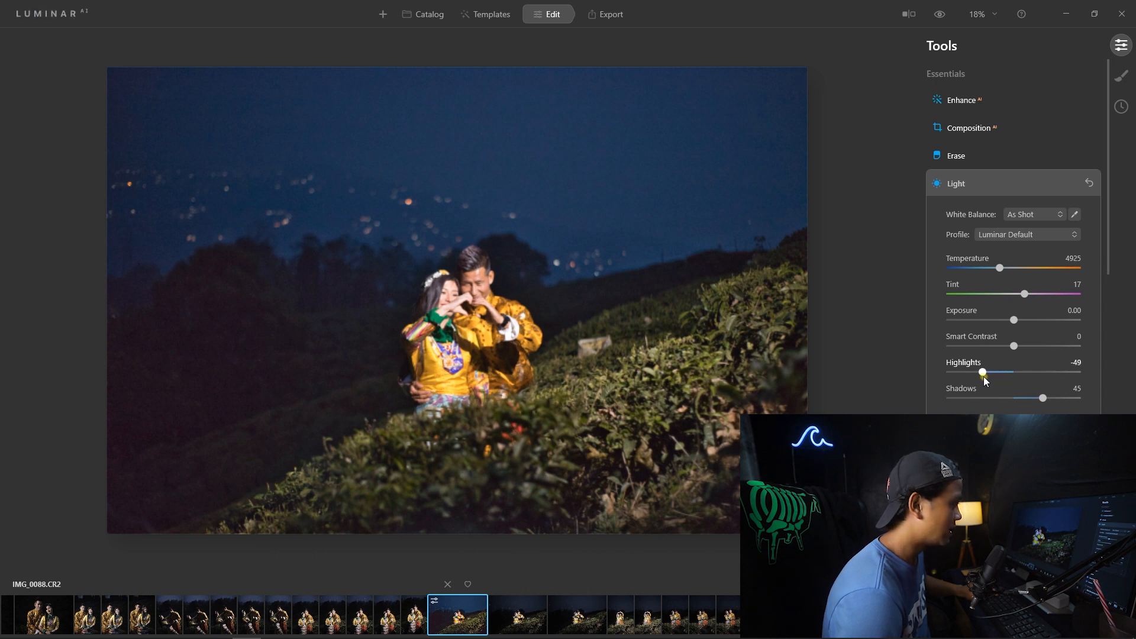
left_click_drag(985, 381, 985, 381)
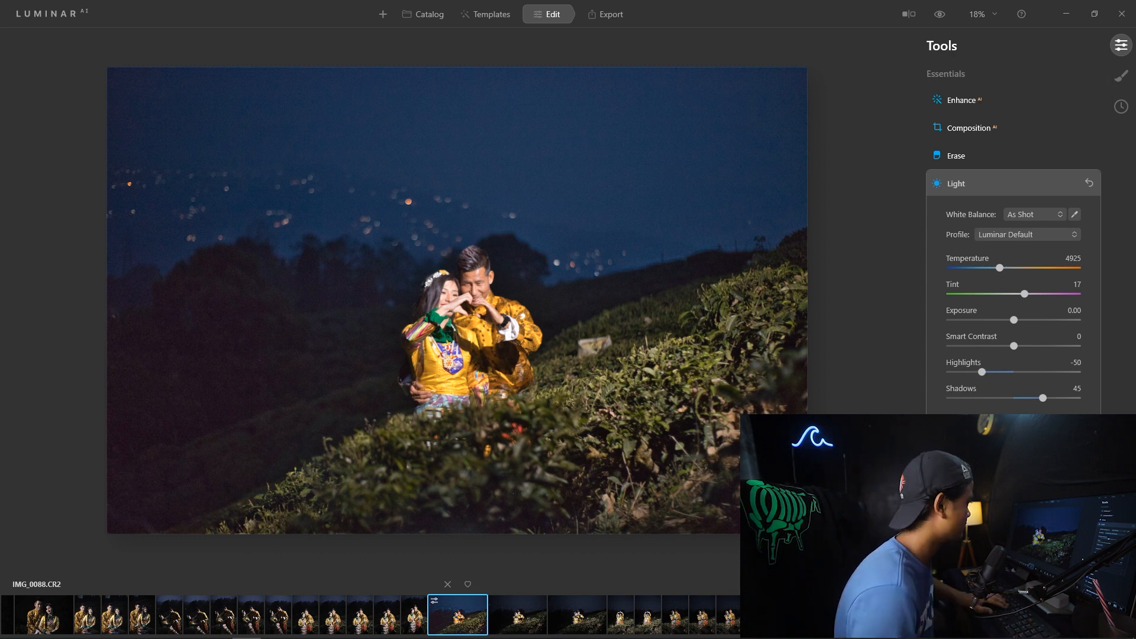
- Compare the photo before and after the light adjustments
key("backslash")
key("backslash")
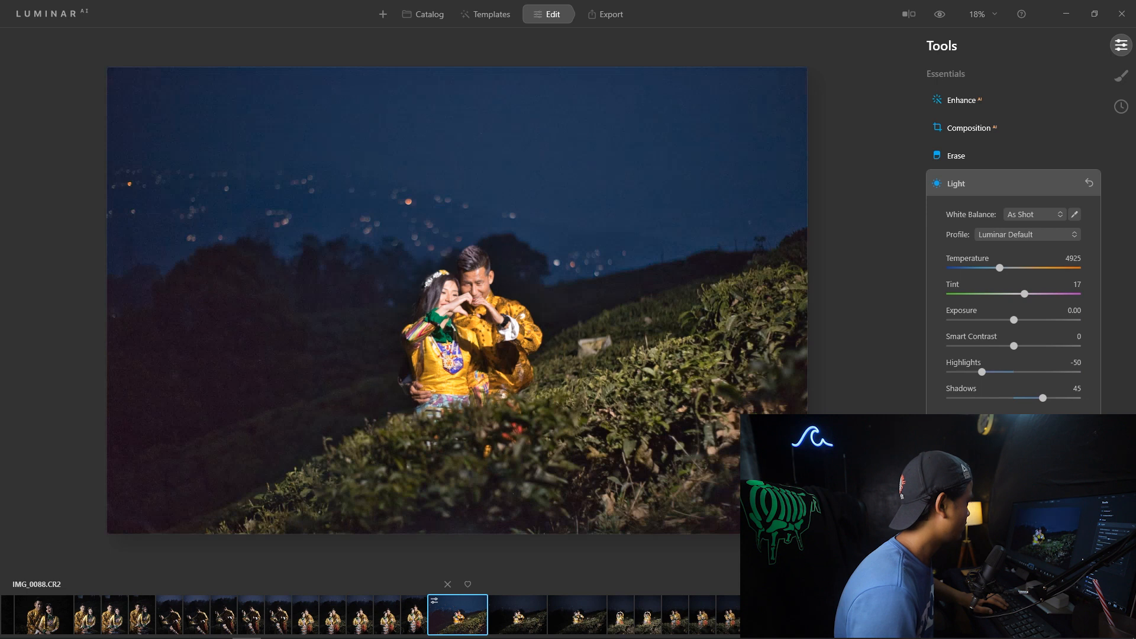
key("backslash")
key("backslash")
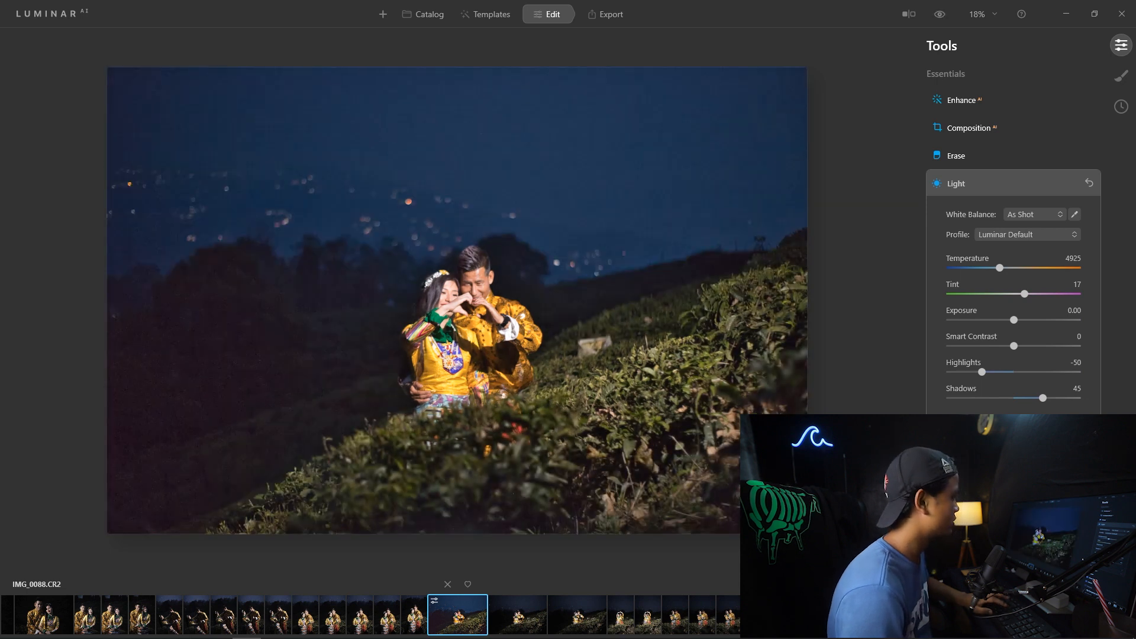
left_click(983, 184)
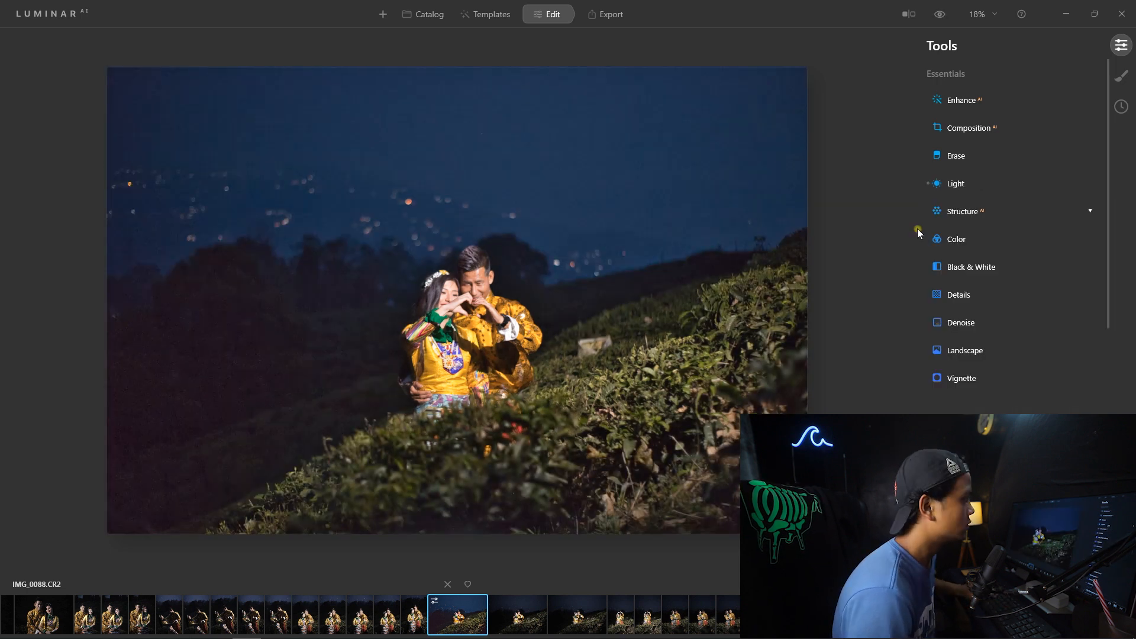
- Crop the photo freehand, trimming a little off all four sides to frame the couple more tightly
left_click(972, 127)
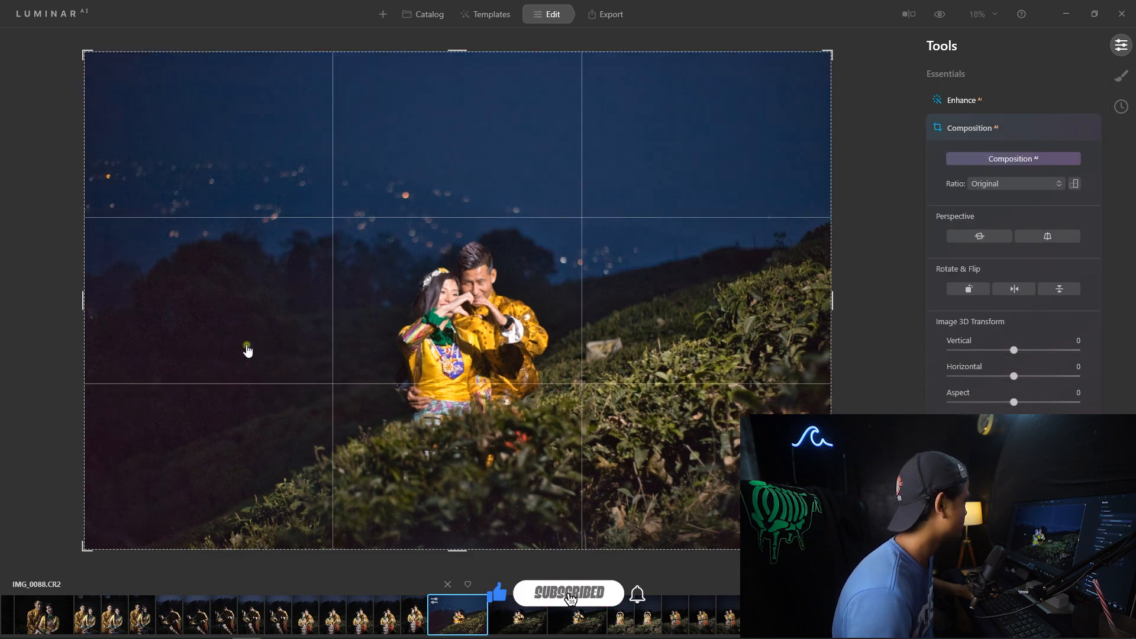
left_click_drag(84, 300, 101, 297)
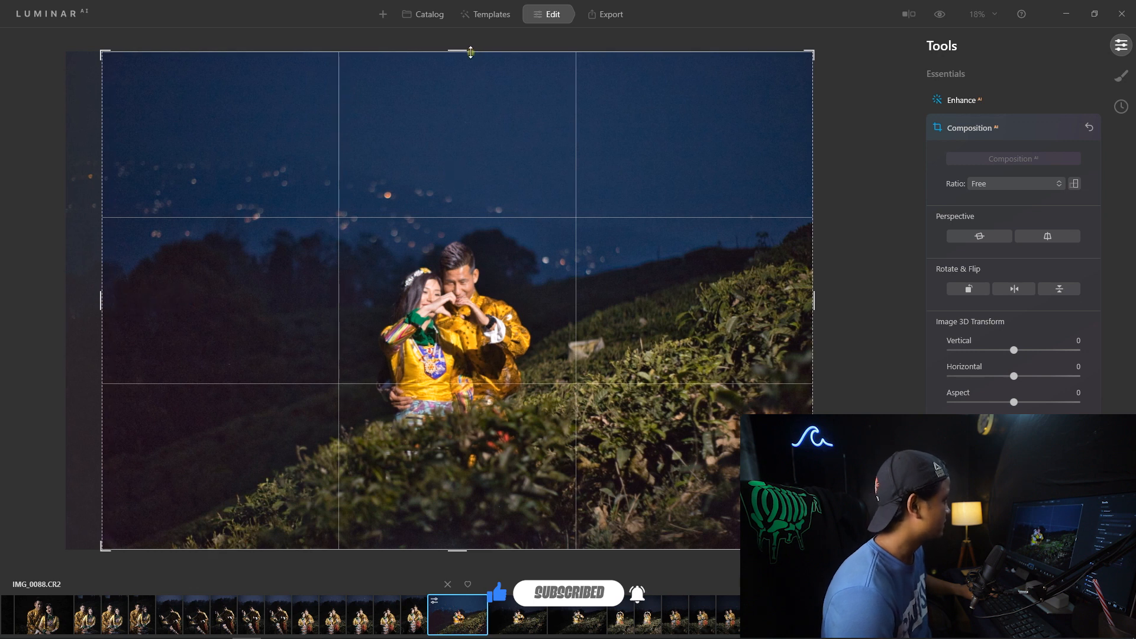
left_click_drag(470, 52, 467, 67)
left_click_drag(814, 305, 807, 307)
left_click_drag(461, 537, 464, 525)
left_click(994, 130)
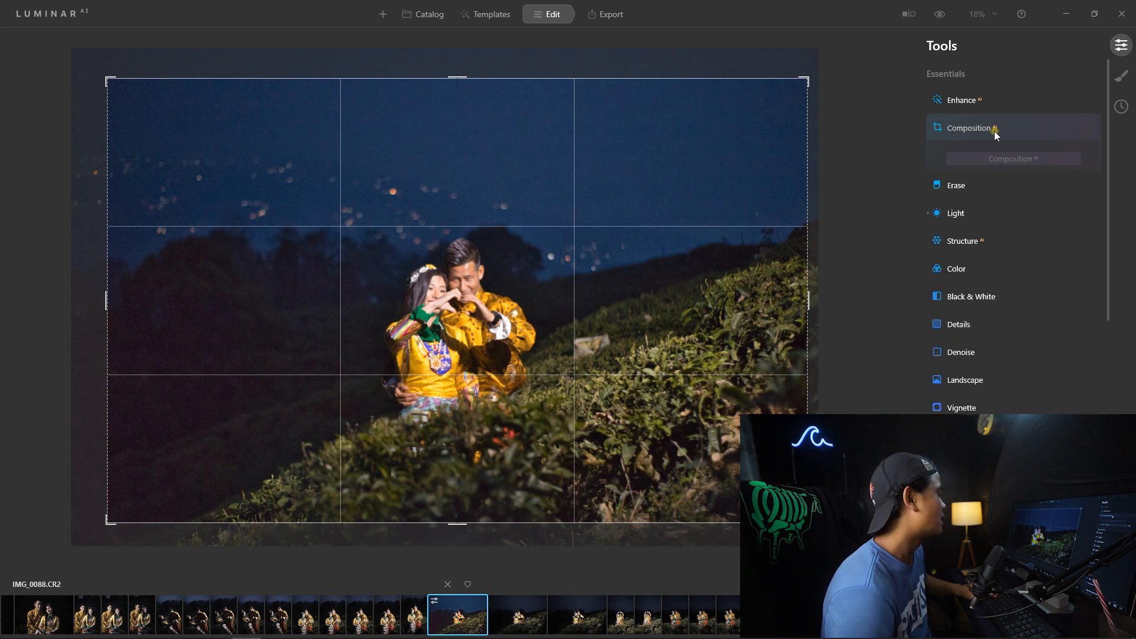
left_click(996, 136)
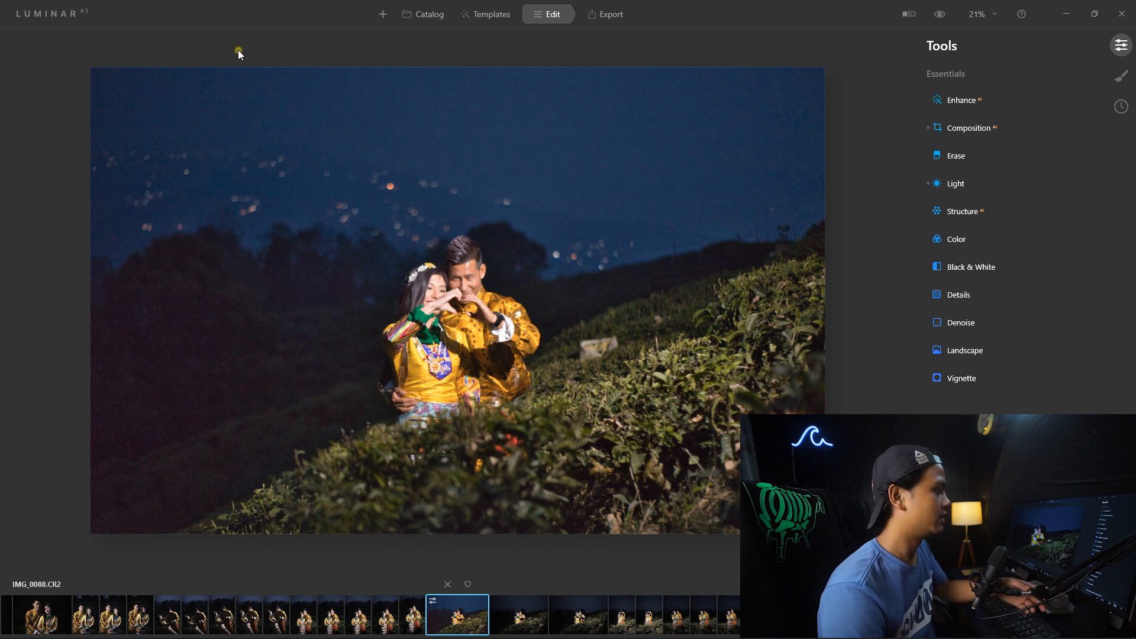
- Reduce the photo's noise by setting Luminosity Denoise to 70
left_click(965, 323)
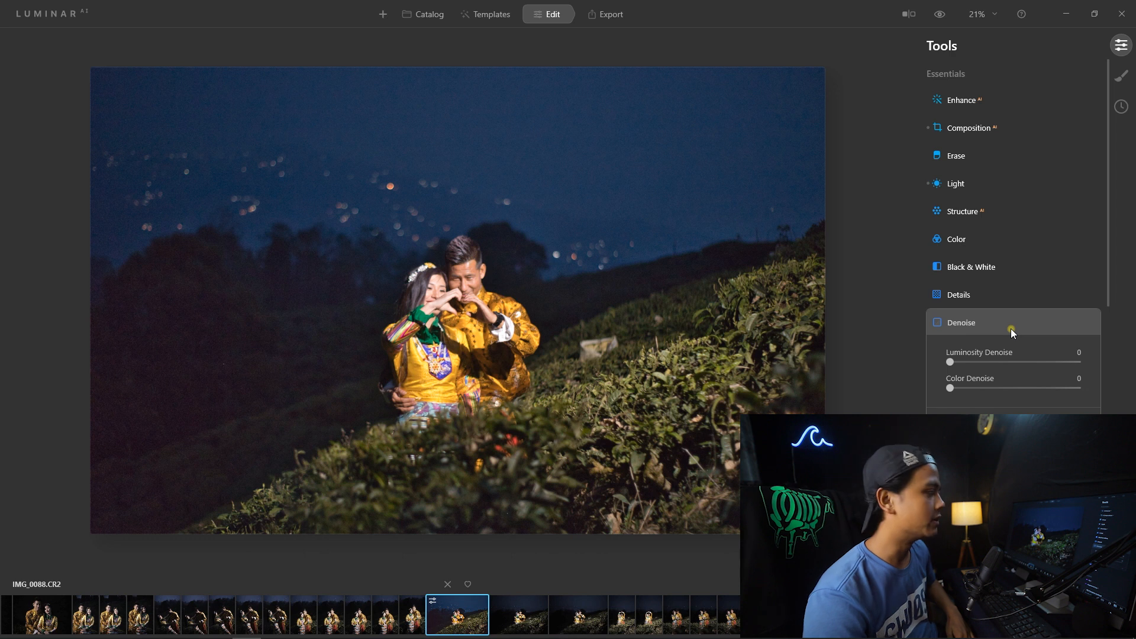
left_click_drag(953, 362, 1002, 360)
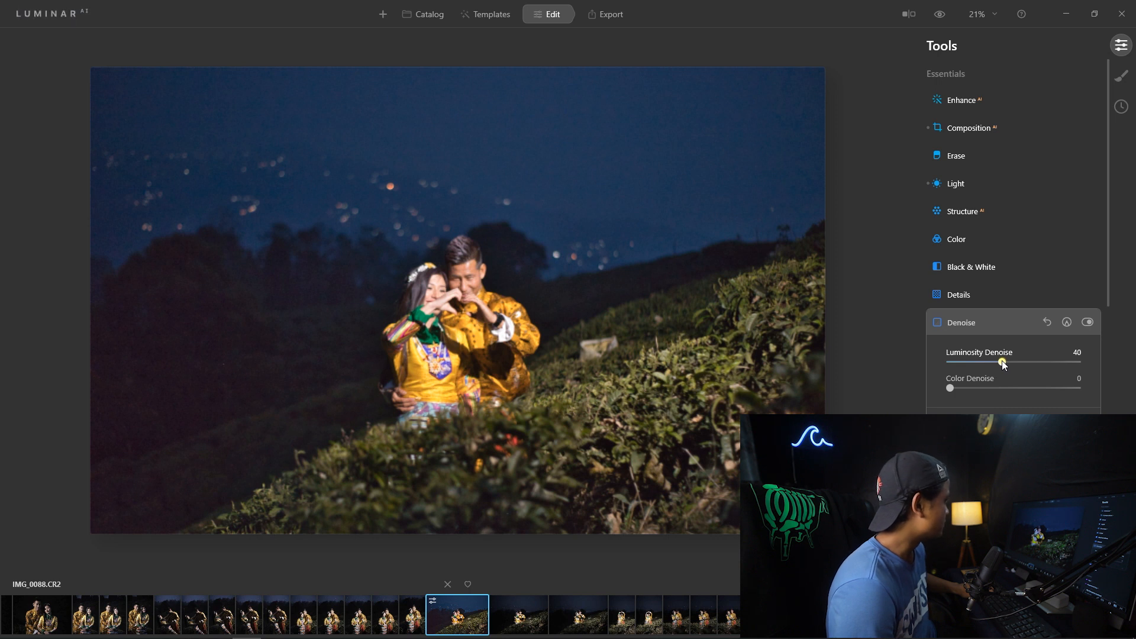
left_click_drag(1005, 362, 1014, 362)
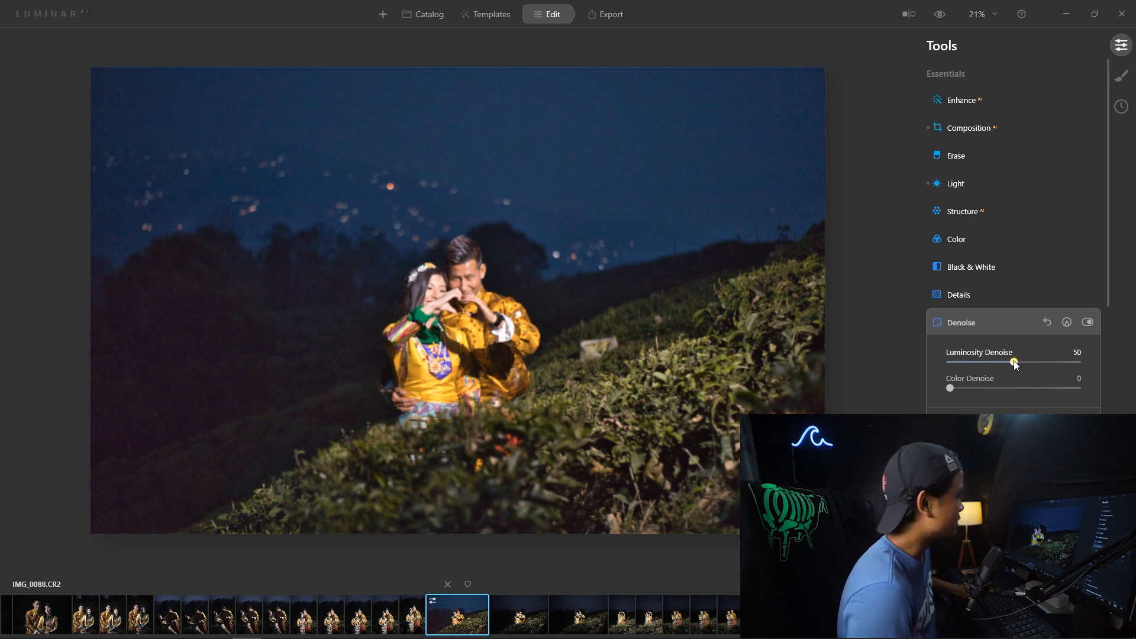
left_click_drag(1017, 363, 1038, 366)
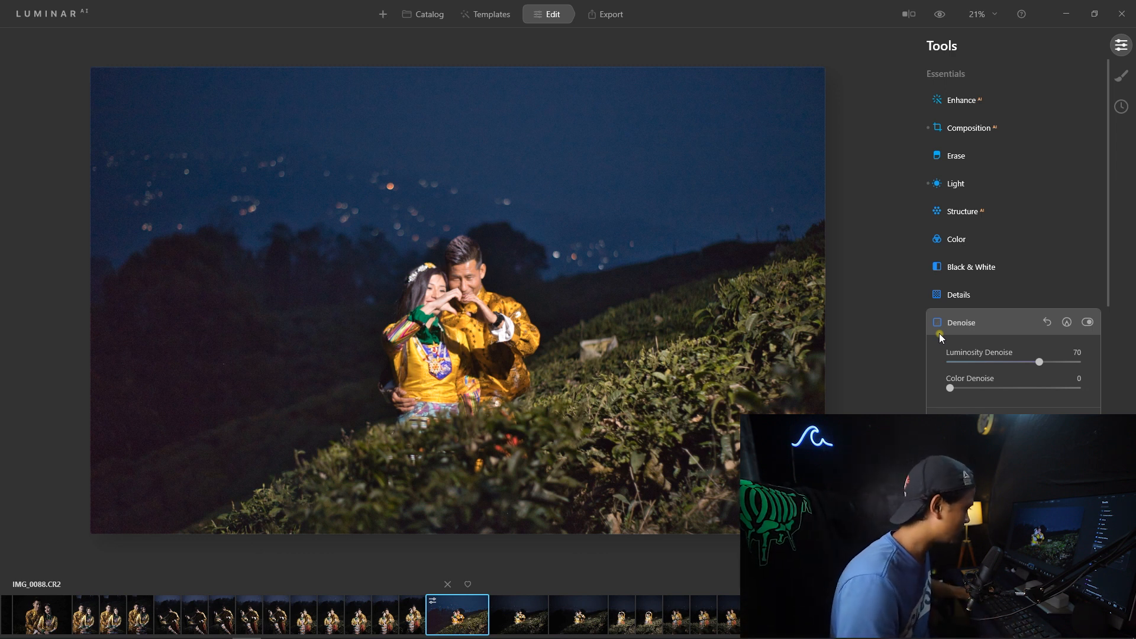
left_click(979, 325)
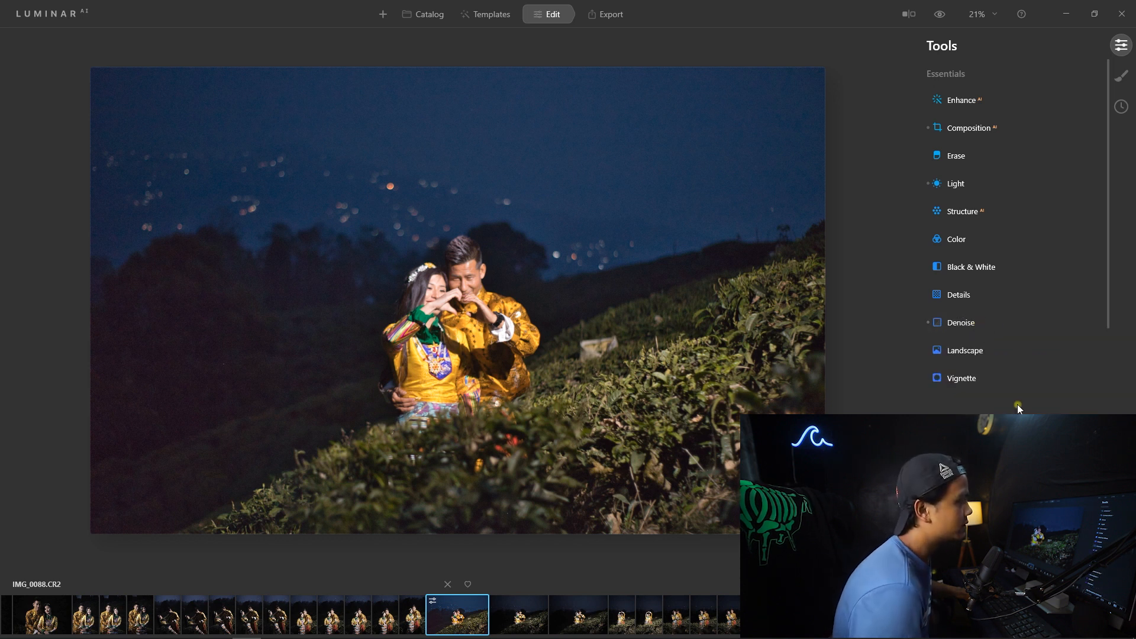
- Look over the Details adjustments and the Hue, Saturation and Luminance modes of the HSL color controls
left_click(1021, 295)
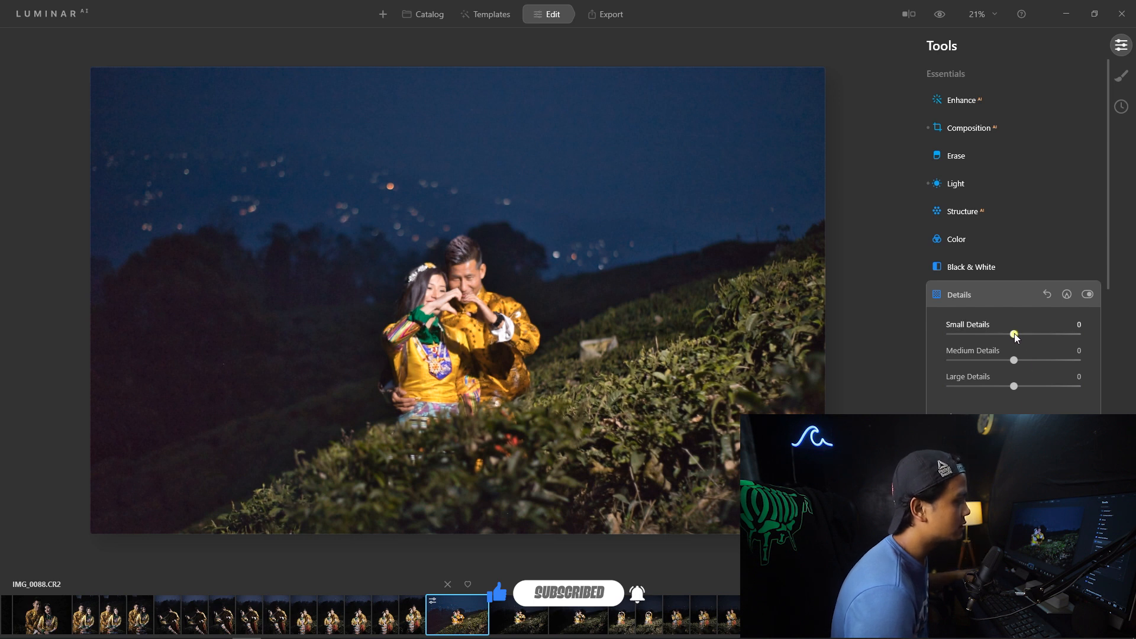
left_click(996, 298)
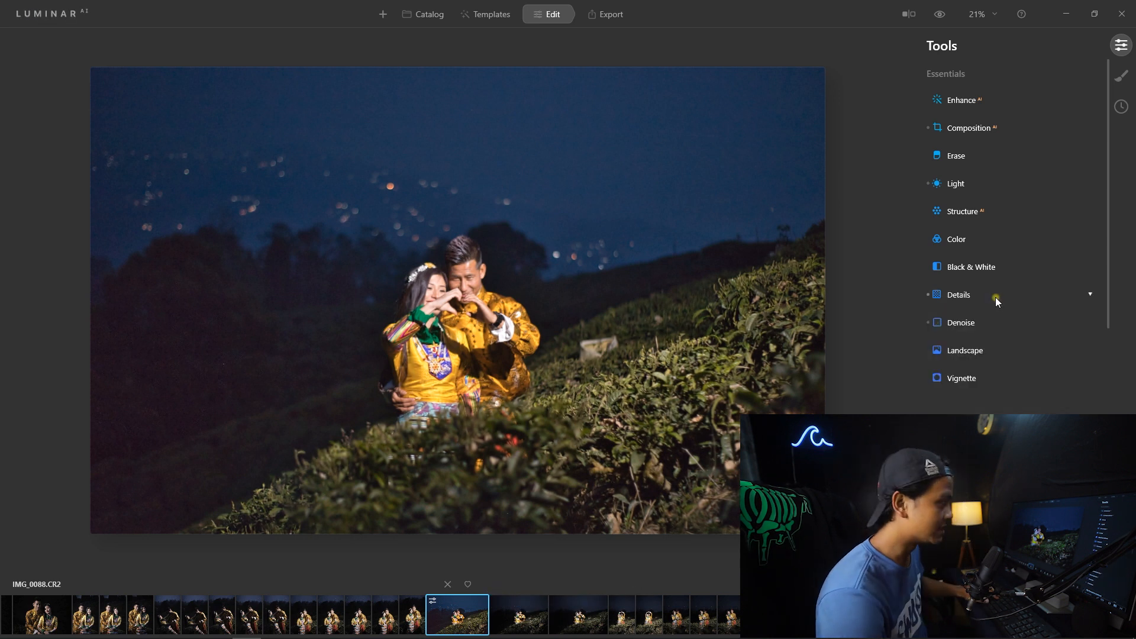
left_click(955, 238)
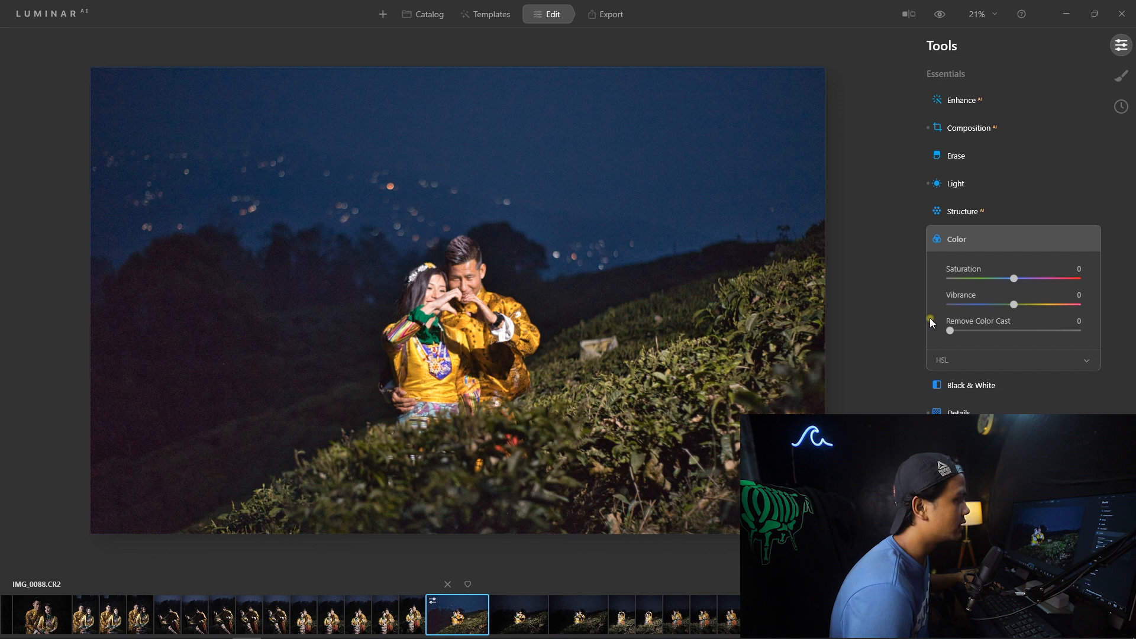
left_click(1030, 364)
left_click(993, 296)
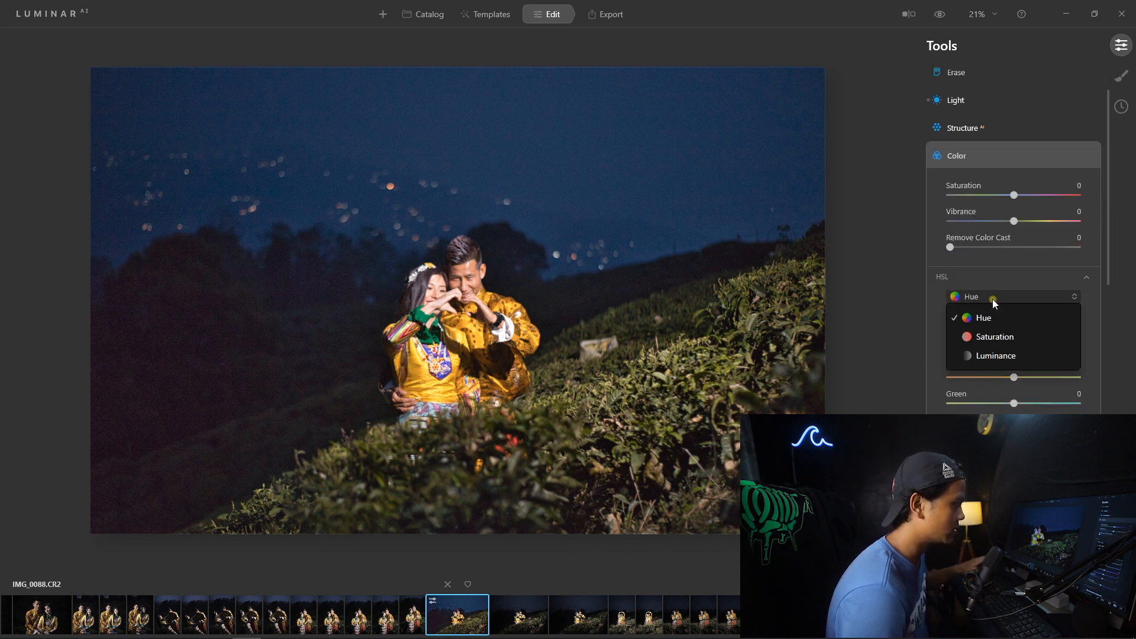
left_click(996, 337)
left_click(1018, 296)
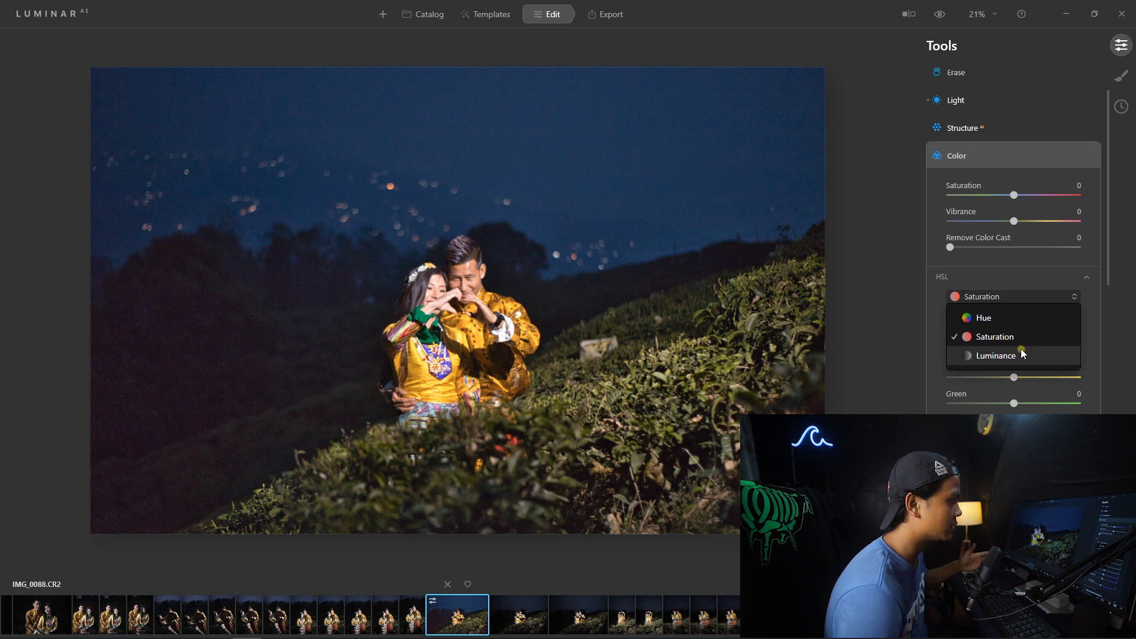
left_click(1028, 298)
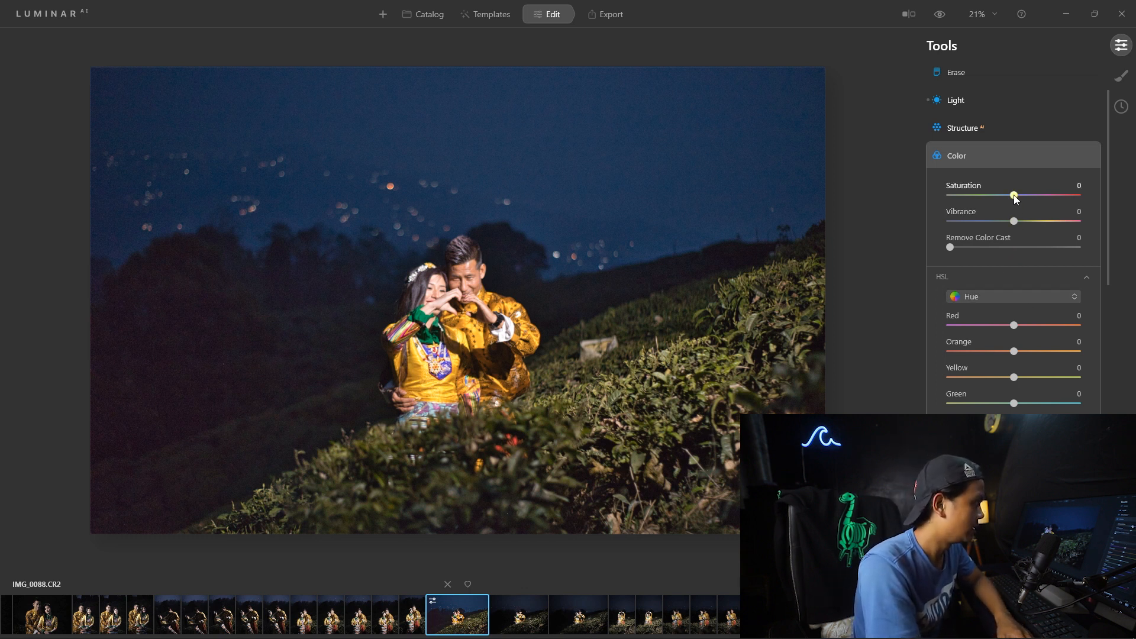
- Set the photo's color Saturation to 40, Vibrance to -20 and the HSL green hue to 30
left_click_drag(1019, 197, 1041, 199)
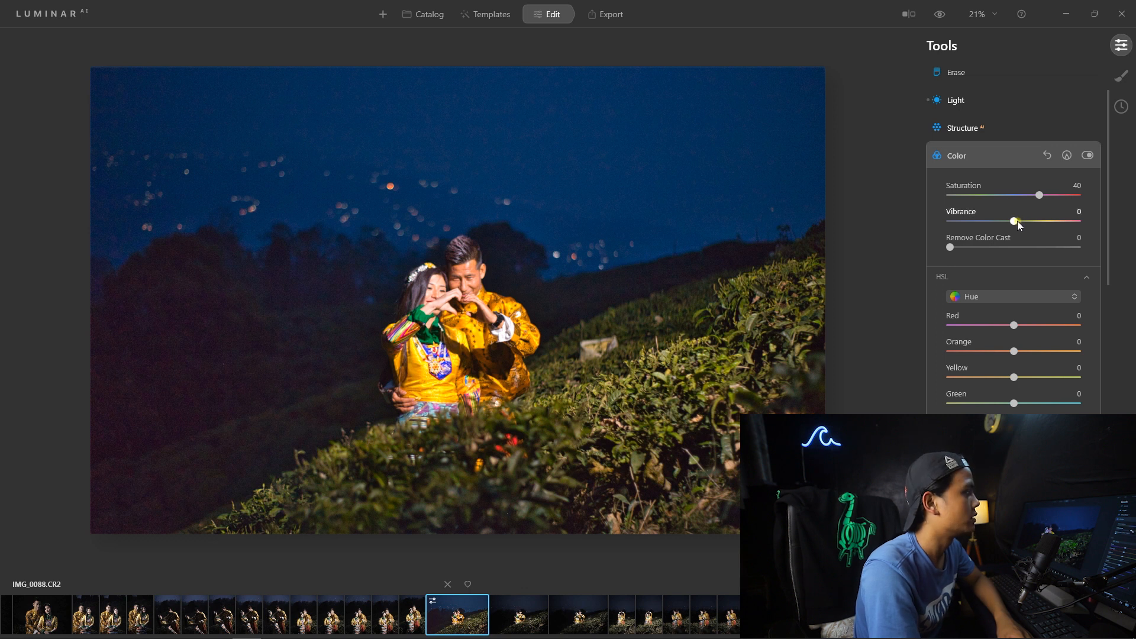
left_click_drag(1014, 222, 1009, 226)
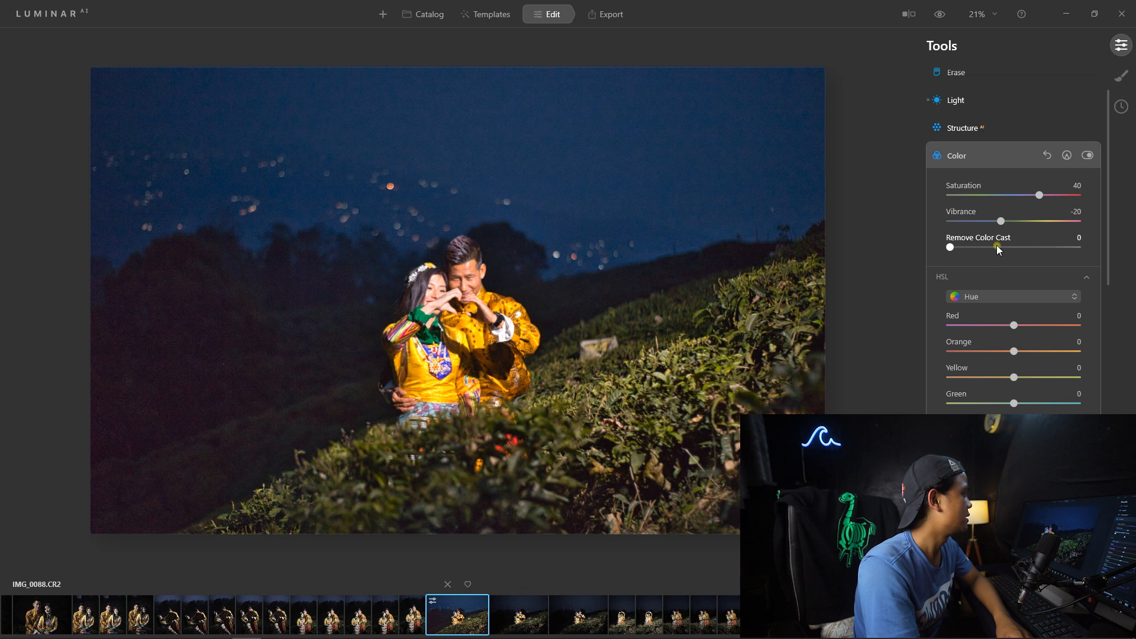
left_click_drag(1018, 403, 1033, 403)
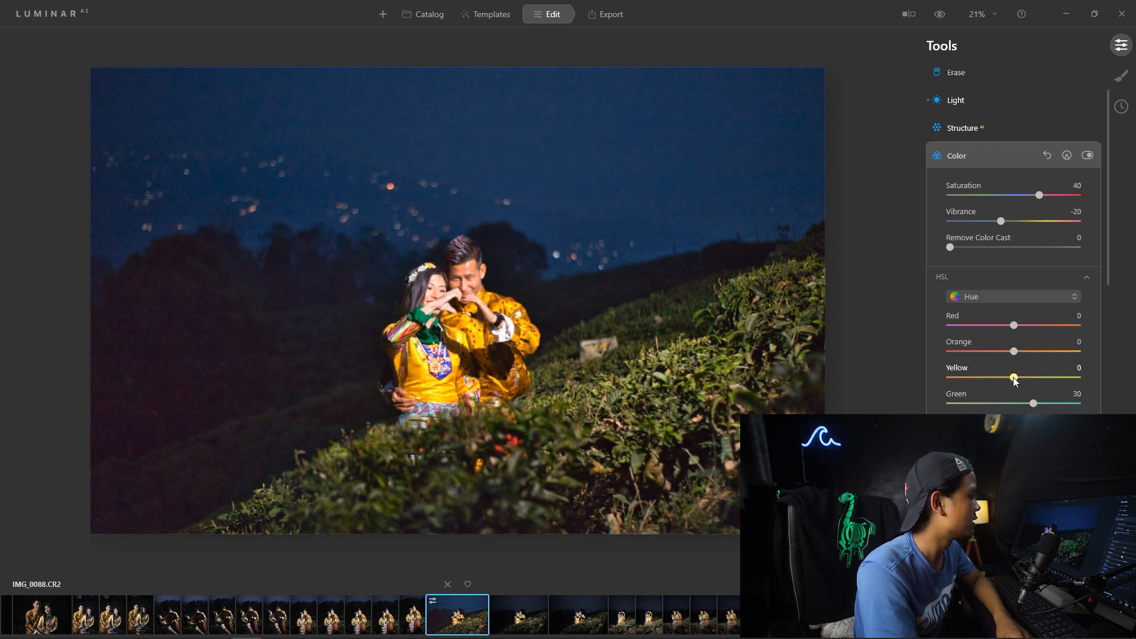
- Set the HSL yellow hue to -10 and the orange hue to -3, finishing the Color adjustments
left_click_drag(1015, 382, 1013, 383)
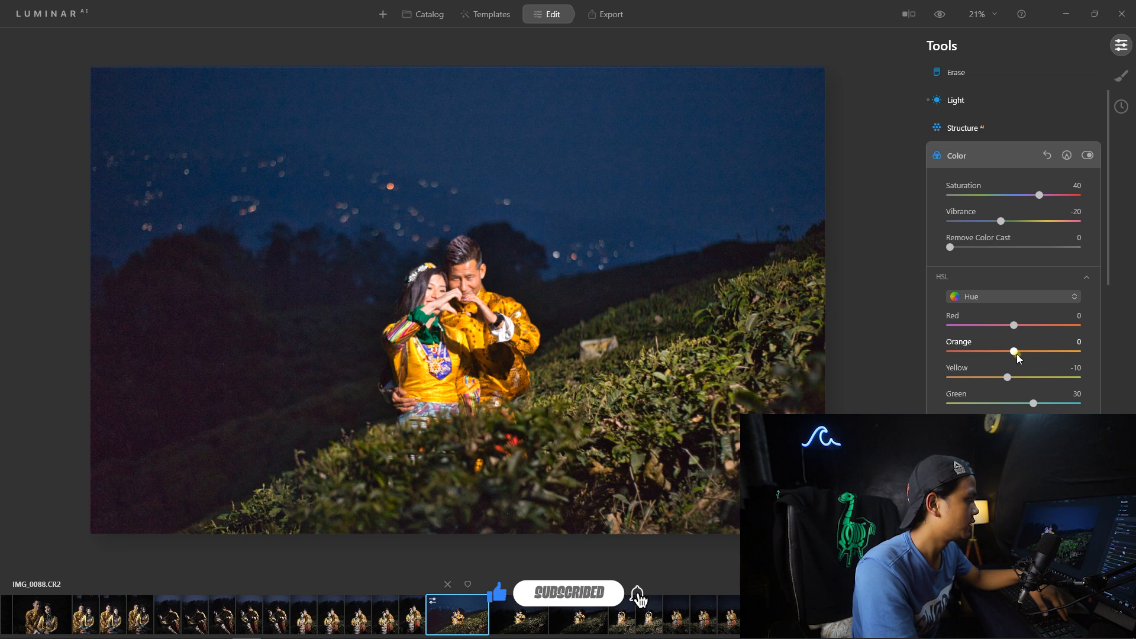
left_click_drag(1017, 357, 1013, 363)
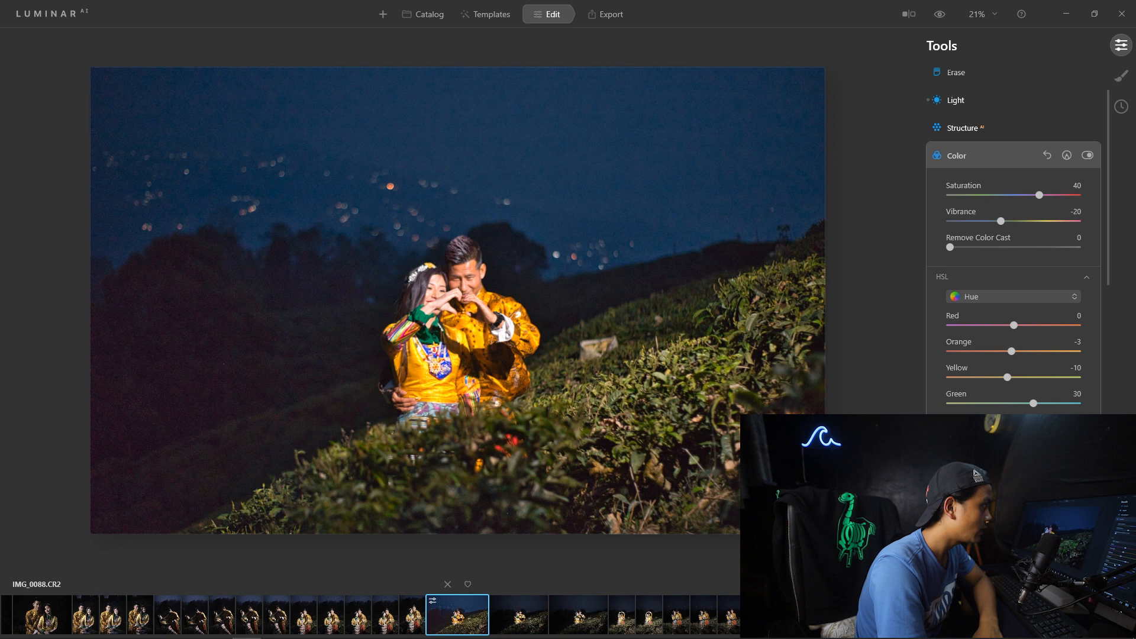
left_click(996, 153)
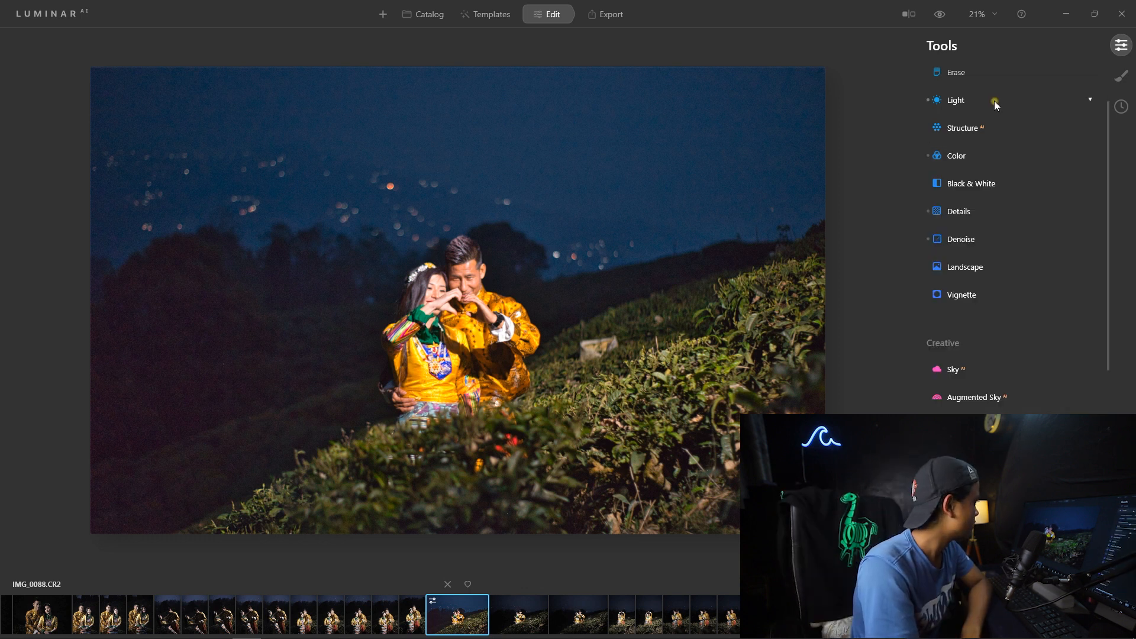
- Shift the black point of the Light tool's master curve slightly inward, lower its white point, and compare the result with the original photo
left_click(994, 101)
left_click(999, 367)
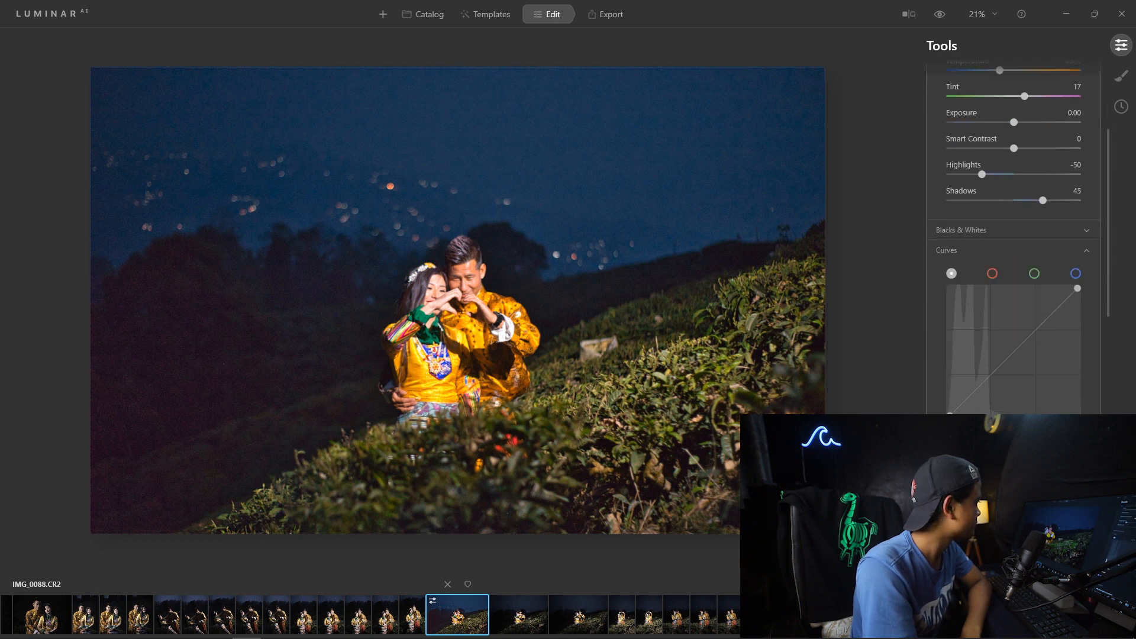
left_click_drag(950, 416, 955, 416)
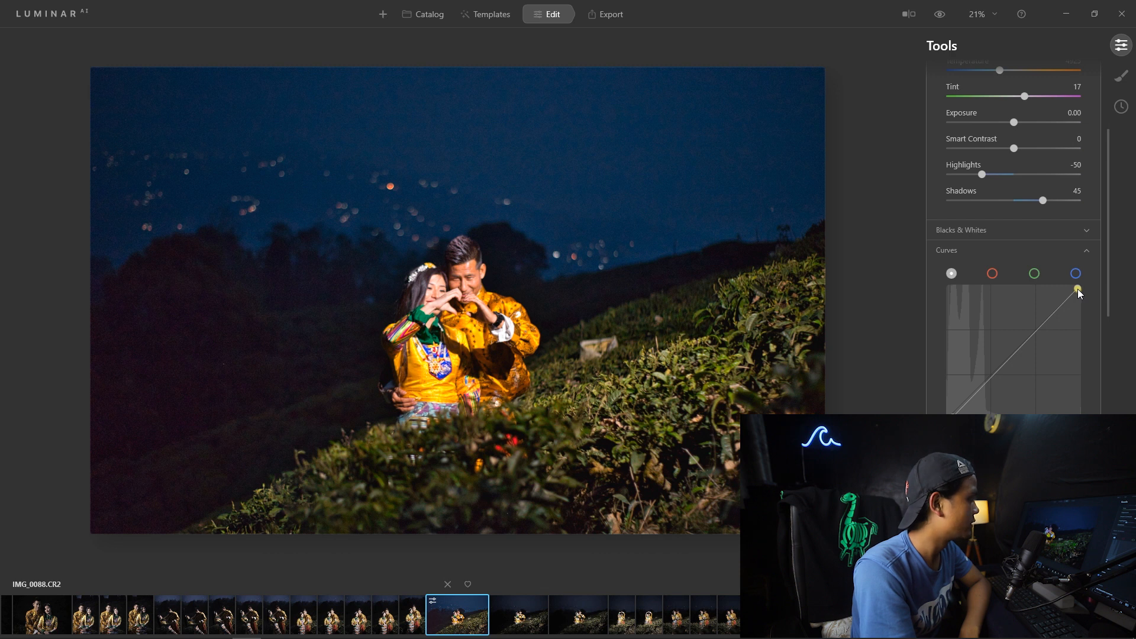
left_click_drag(1077, 289, 1078, 301)
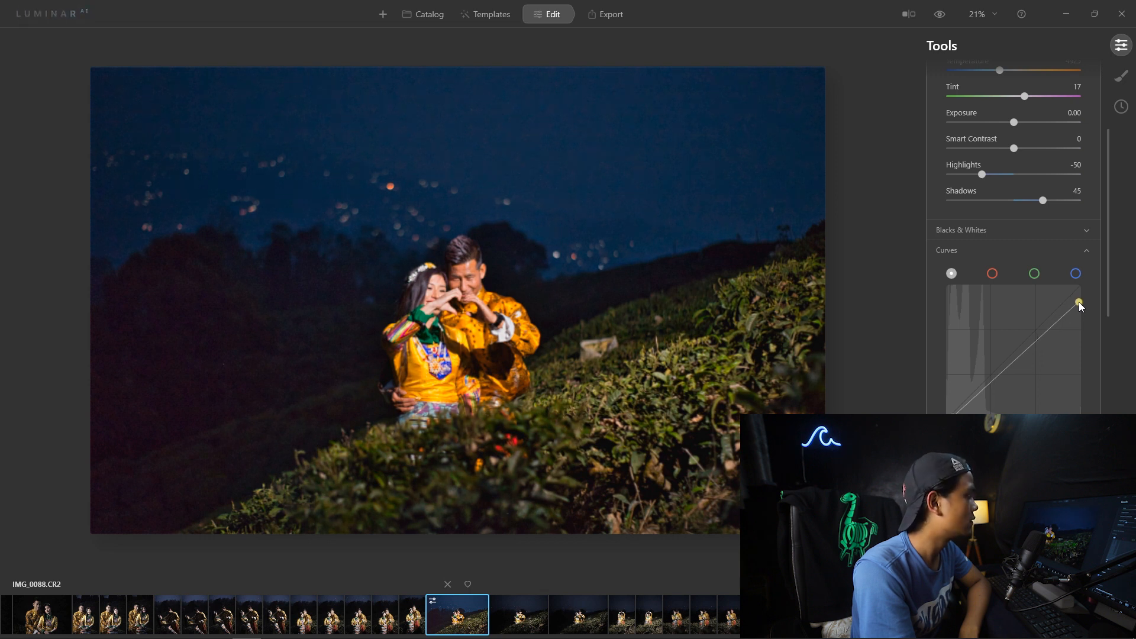
left_click_drag(1079, 302, 1078, 306)
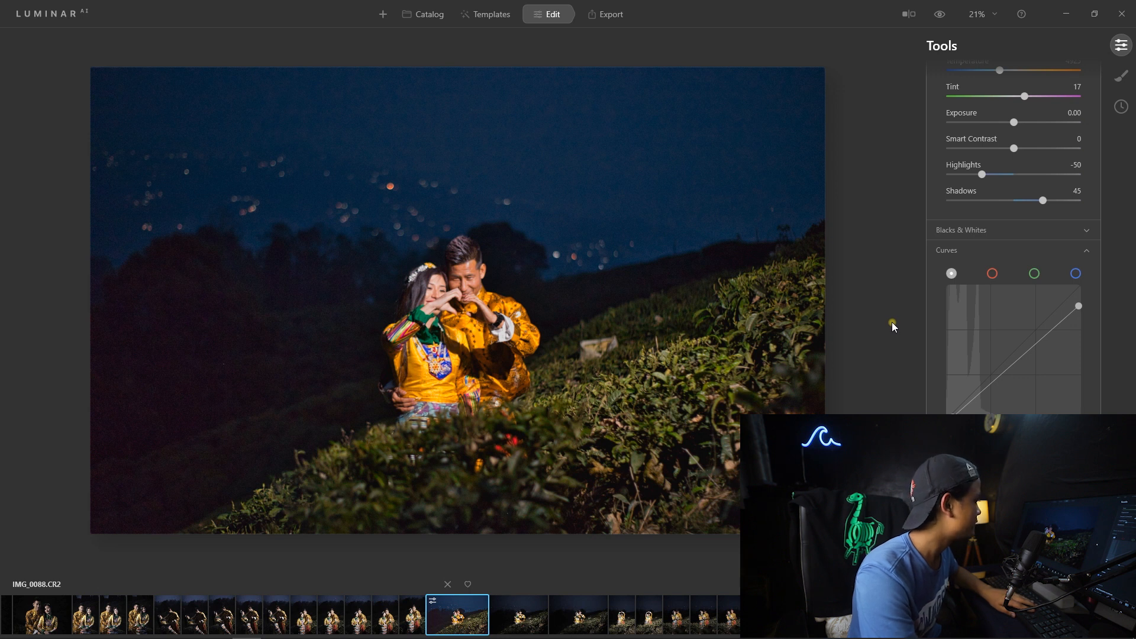
key("backslash")
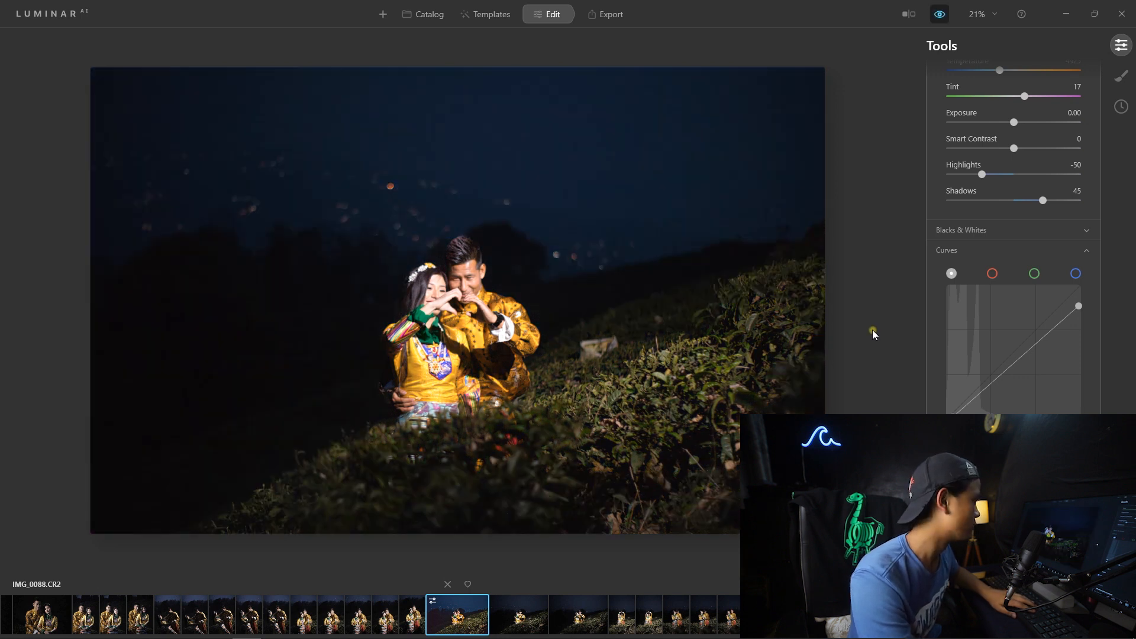
key("backslash")
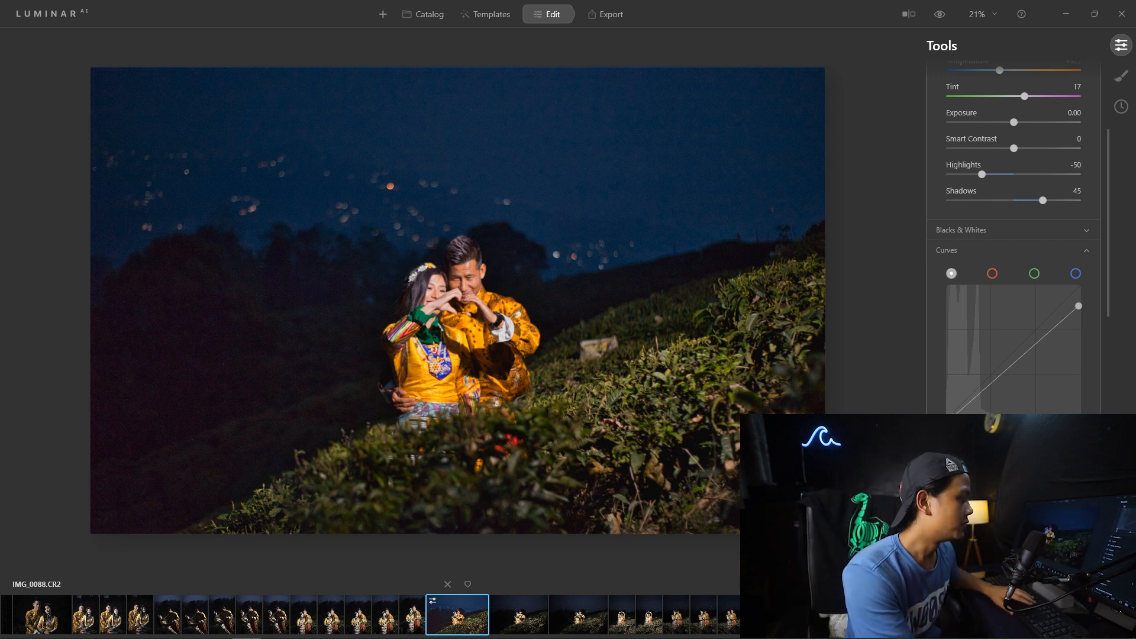
scroll(1013, 237, "down", 5)
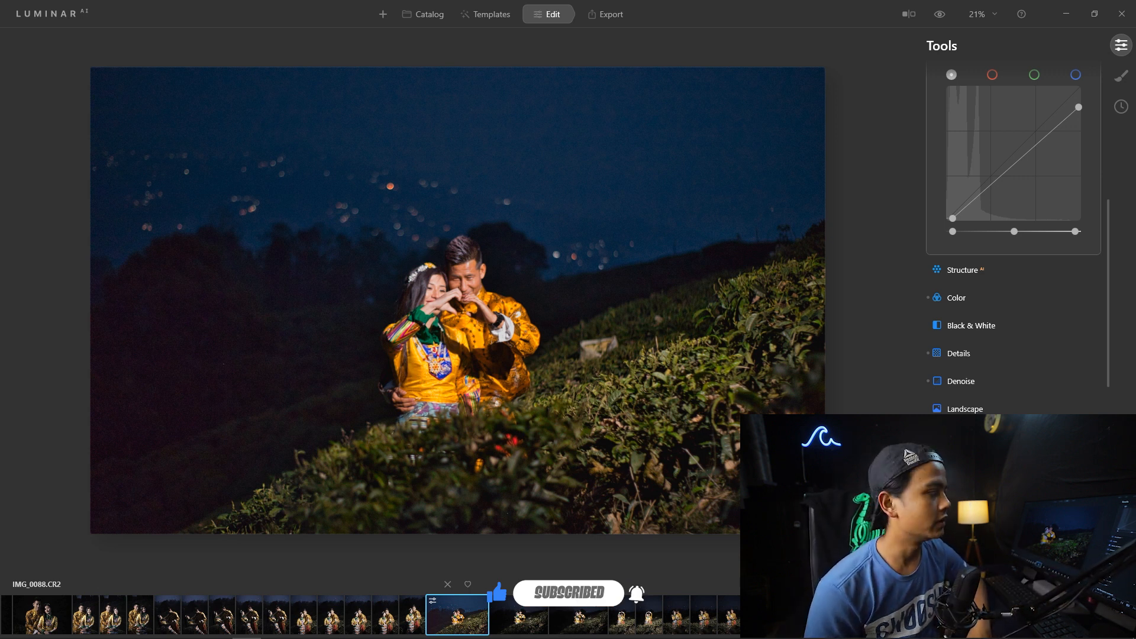
left_click(989, 187)
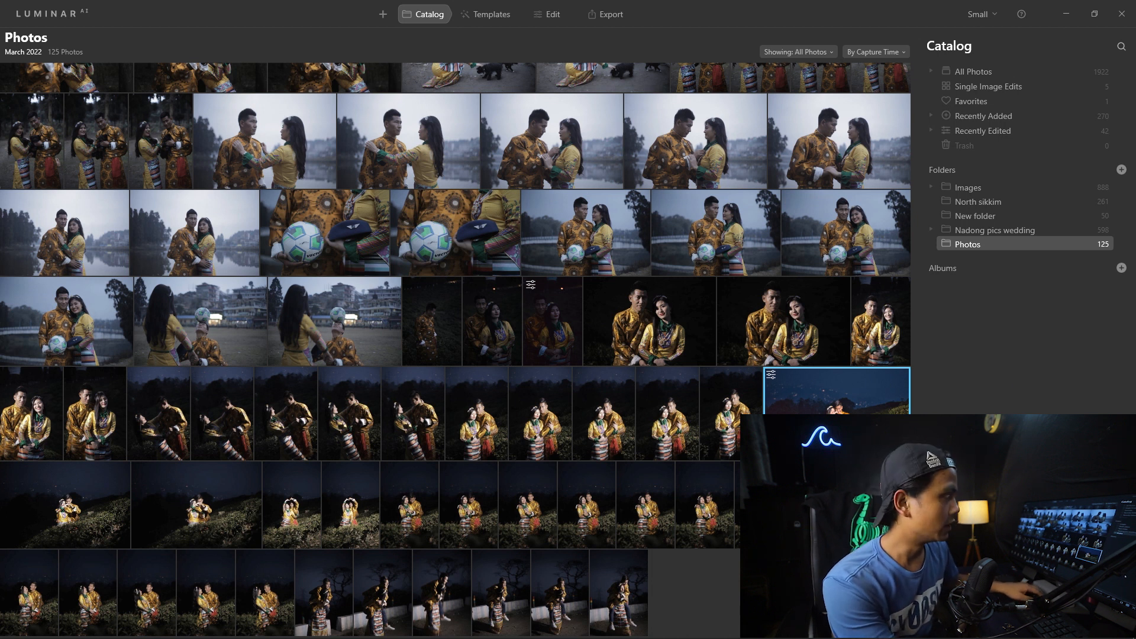
- Close Luminar AI and open the IMG_0088 image from the desktop in Photoshop
left_click(1125, 18)
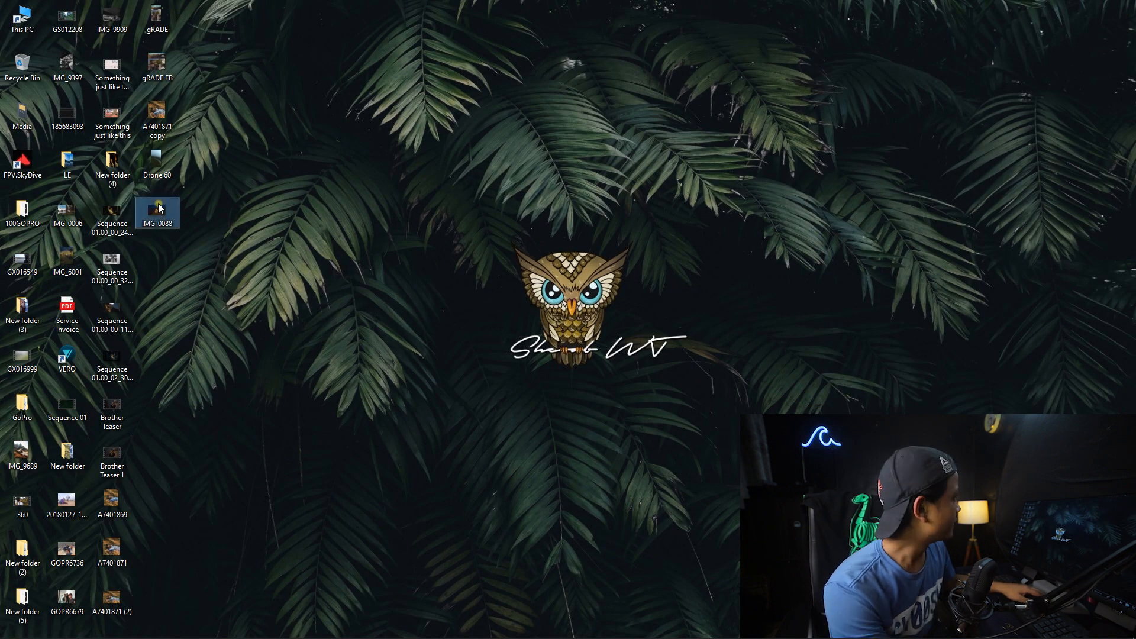
right_click(158, 207)
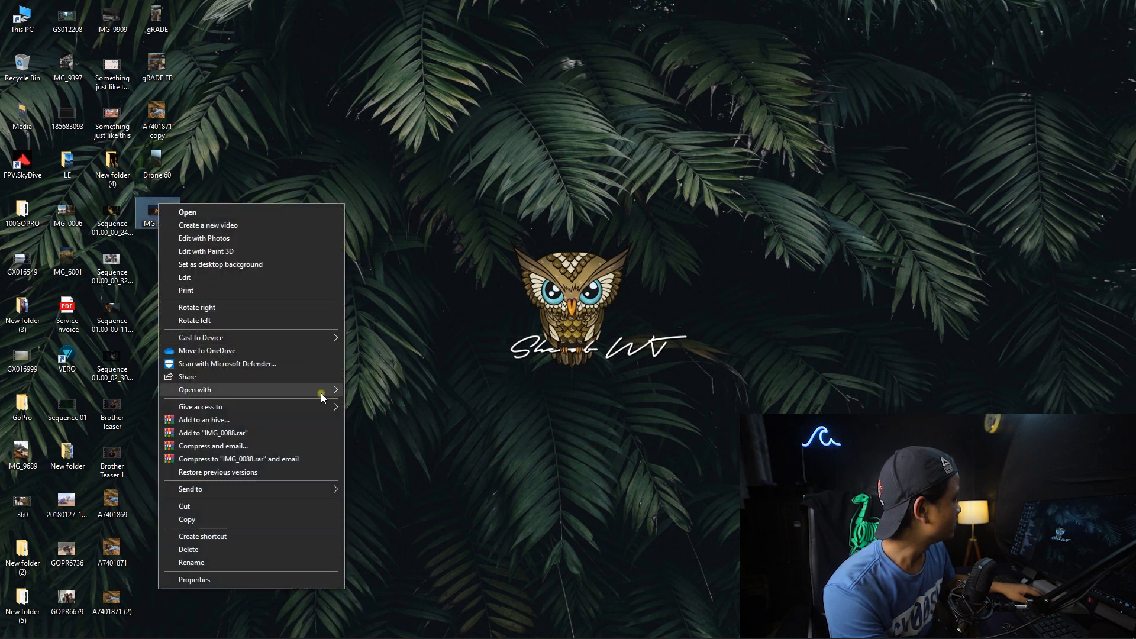
mouse_move(321, 393)
left_click(378, 392)
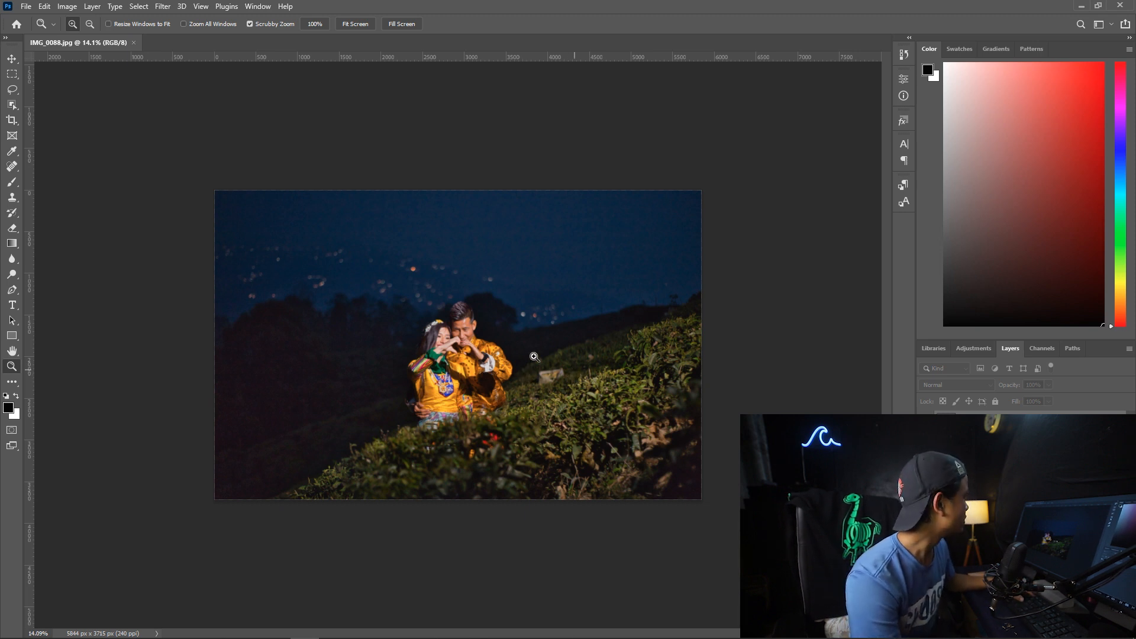
- Draw a freehand Lasso selection closely around the pale crate-like object on the hillside beside the couple
left_click(565, 376)
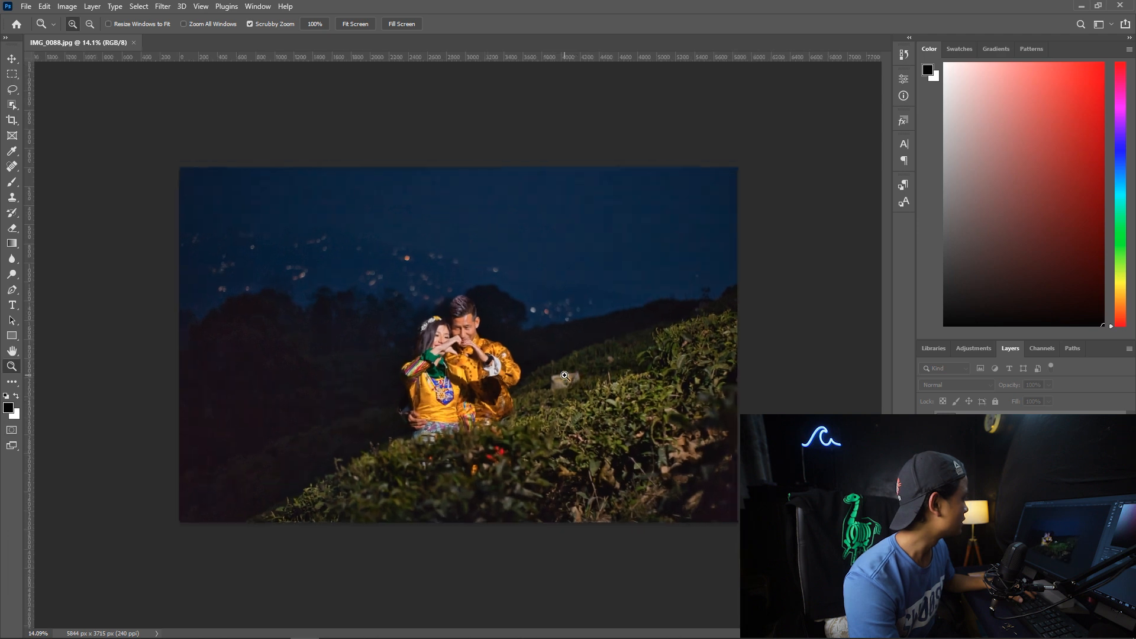
left_click(583, 378)
left_click(606, 390)
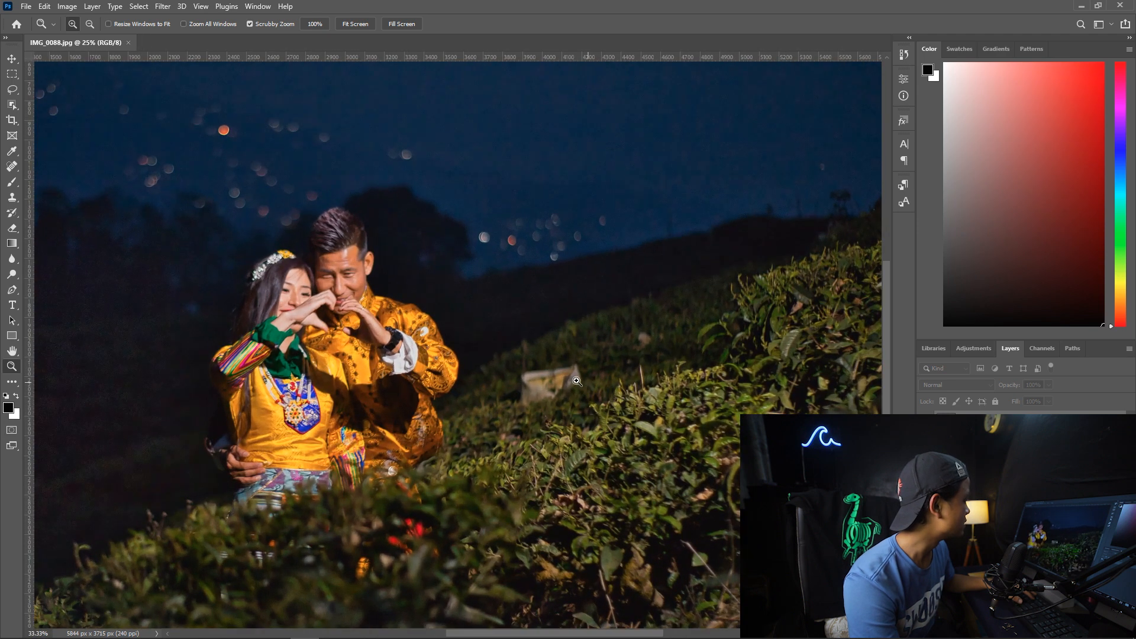
left_click(588, 382)
left_click(570, 368)
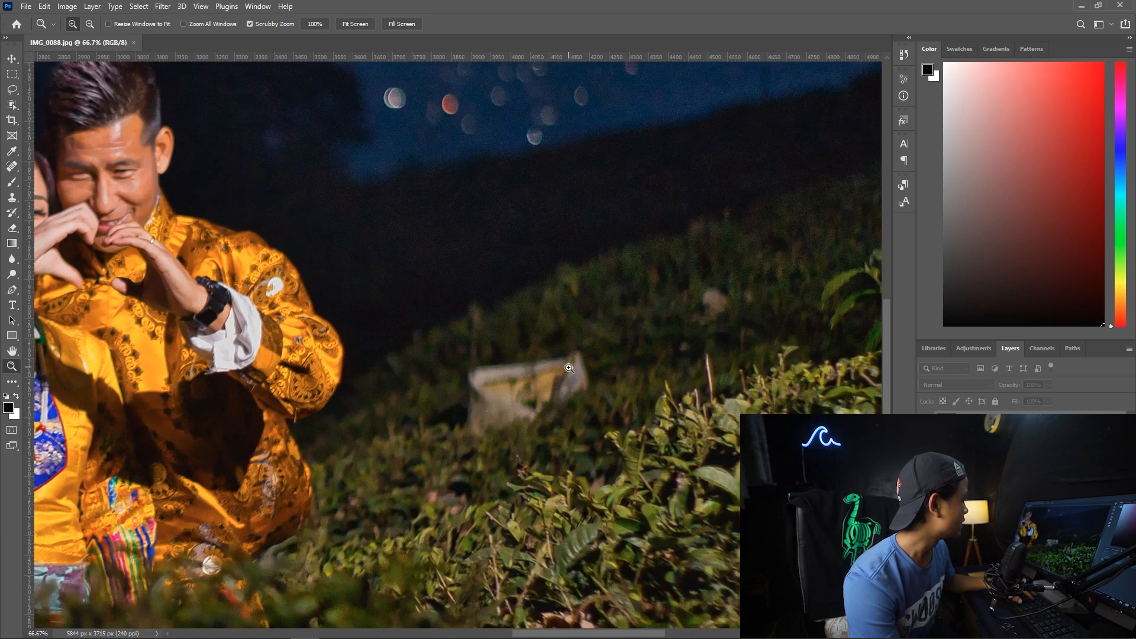
left_click(570, 368)
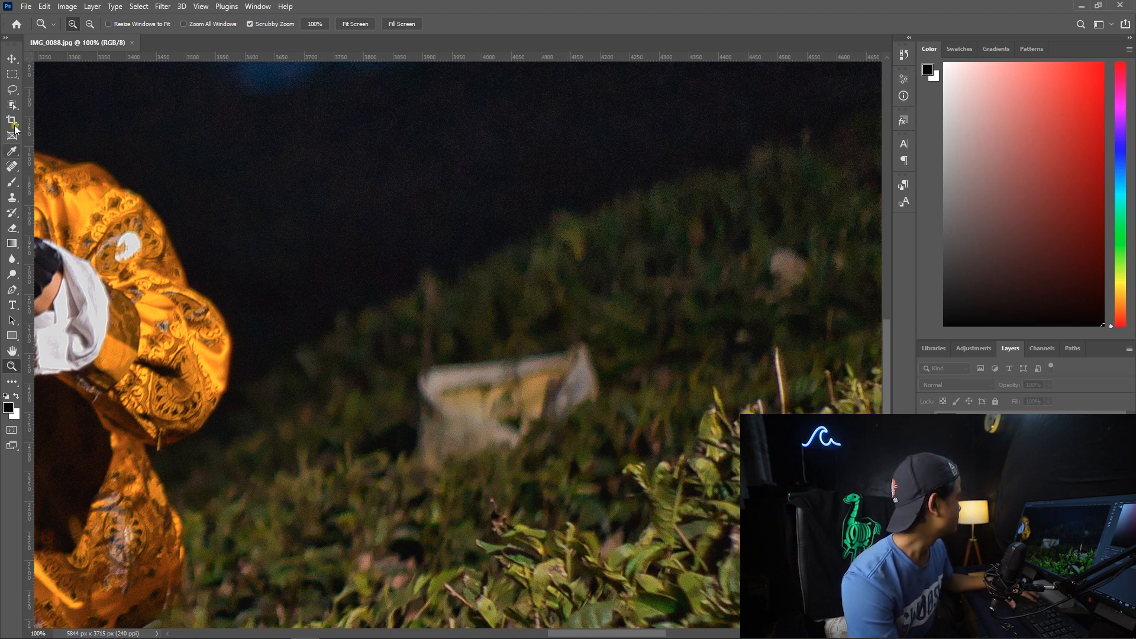
left_click(12, 89)
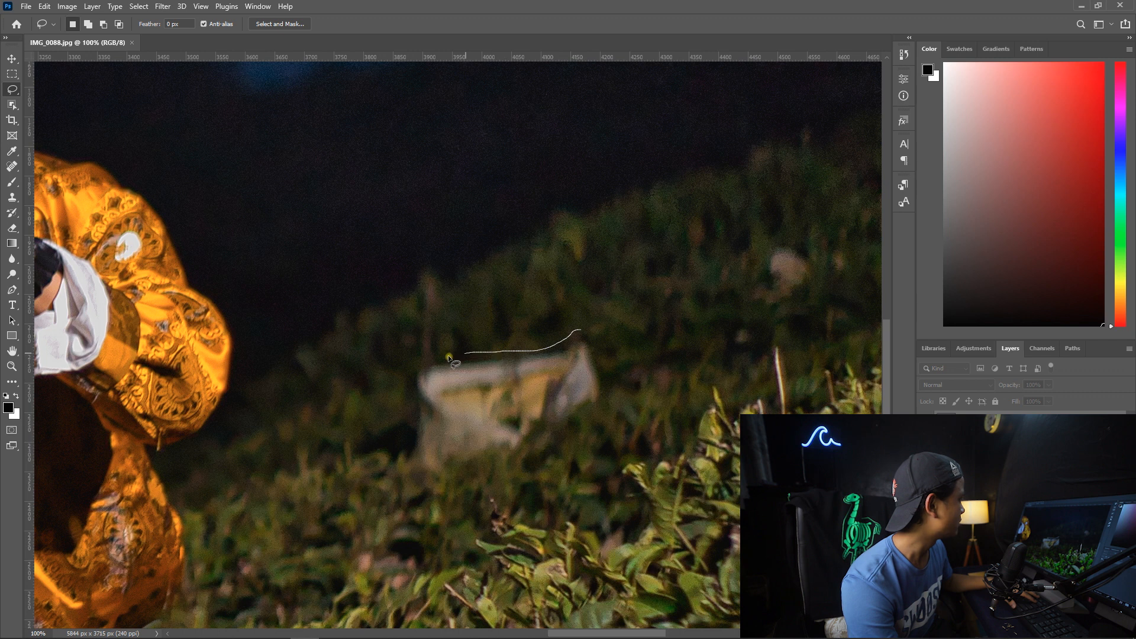
mouse_move(412, 376)
left_mouse_down()
mouse_move(405, 474)
mouse_move(495, 465)
left_mouse_up()
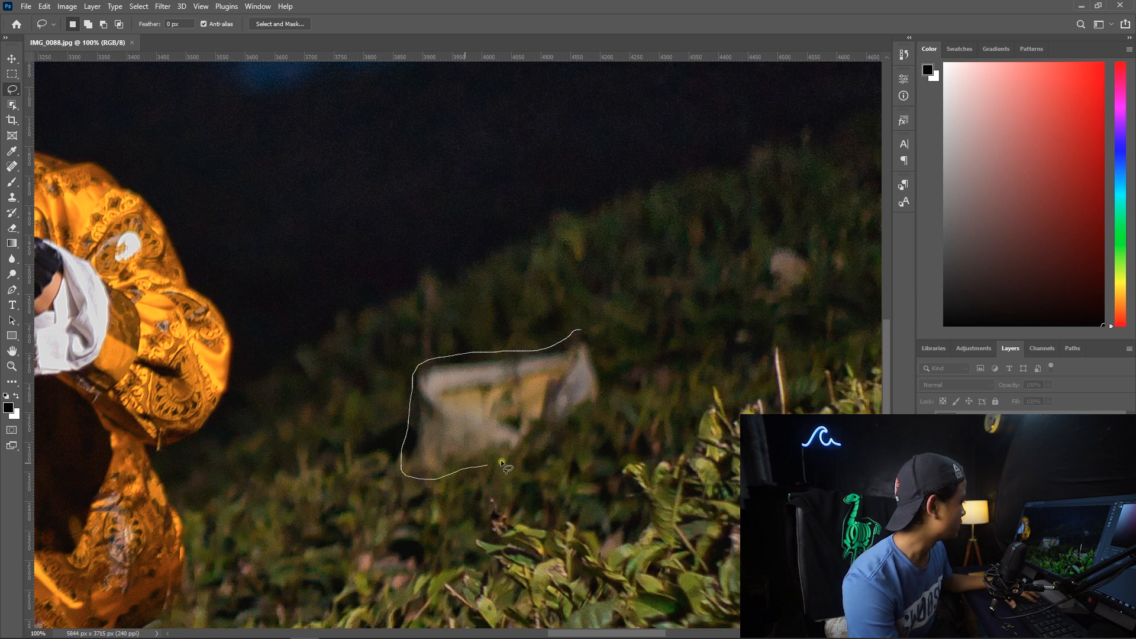
mouse_move(556, 436)
left_mouse_down()
mouse_move(605, 406)
mouse_move(613, 379)
mouse_move(581, 330)
left_mouse_up()
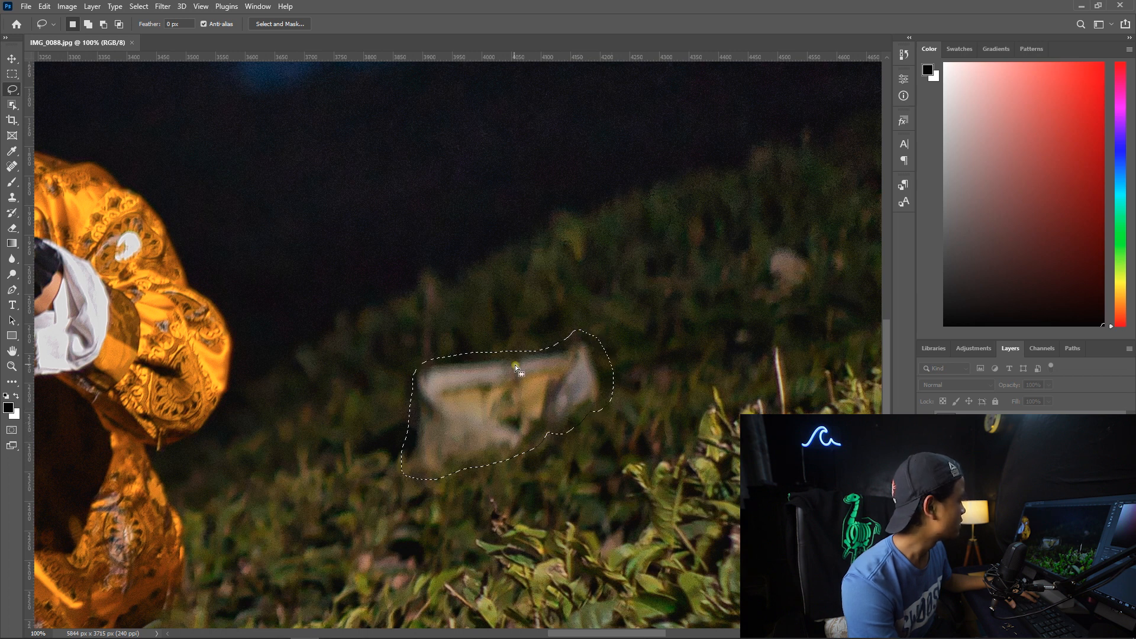
- Fill the selection at 100% opacity to replace the pale object with surrounding foliage, and clear the selection
left_click(44, 6)
left_click(54, 190)
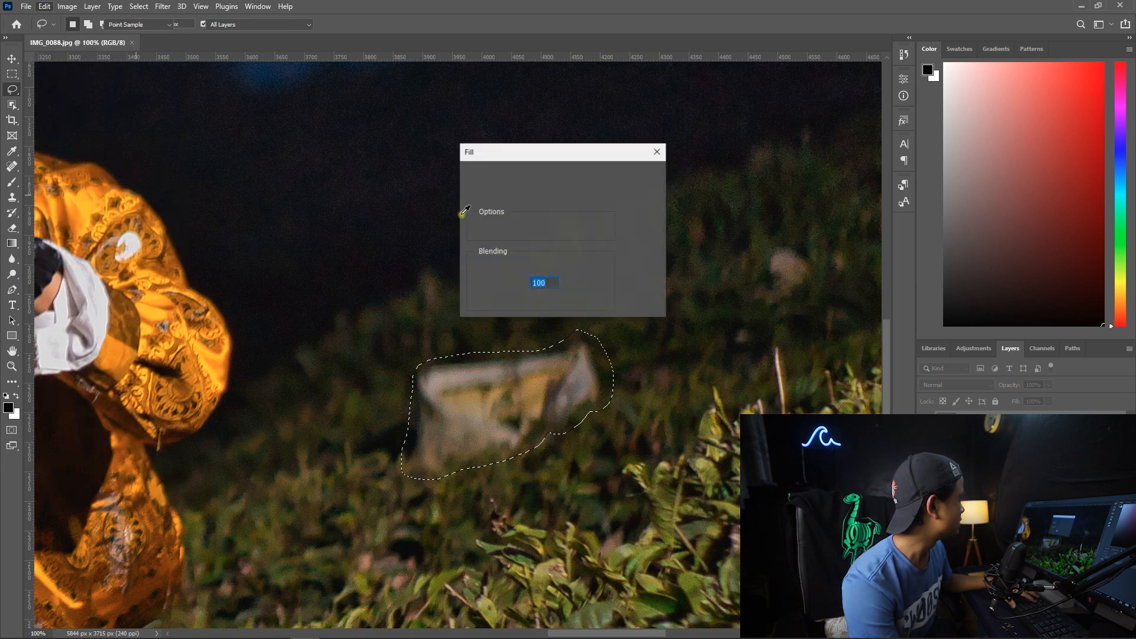
left_click(641, 176)
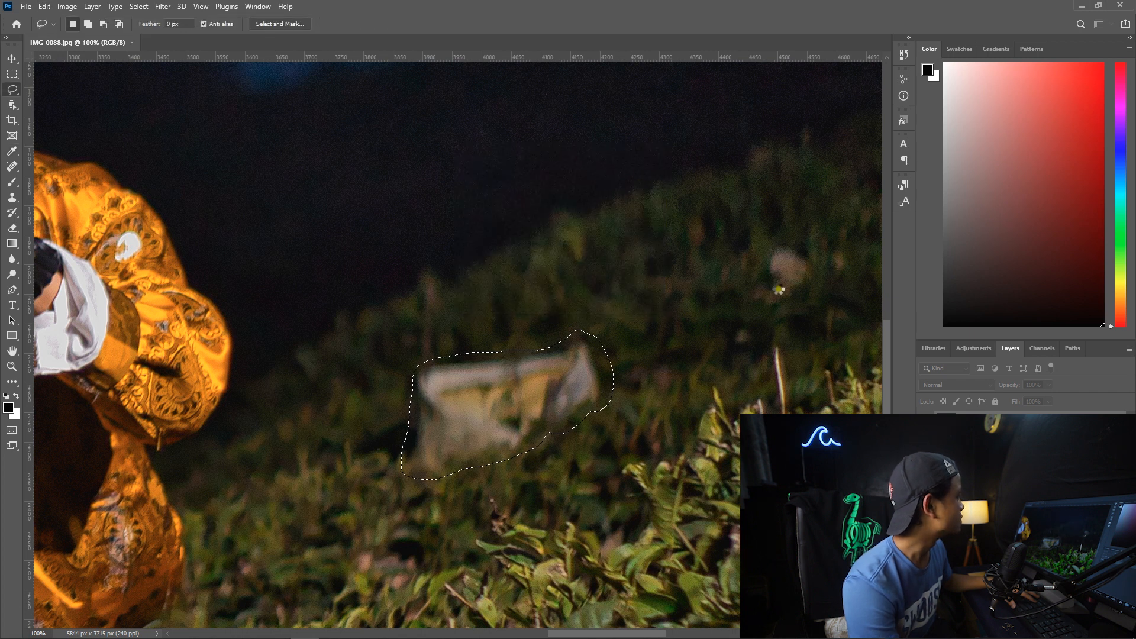
key("ctrl+d")
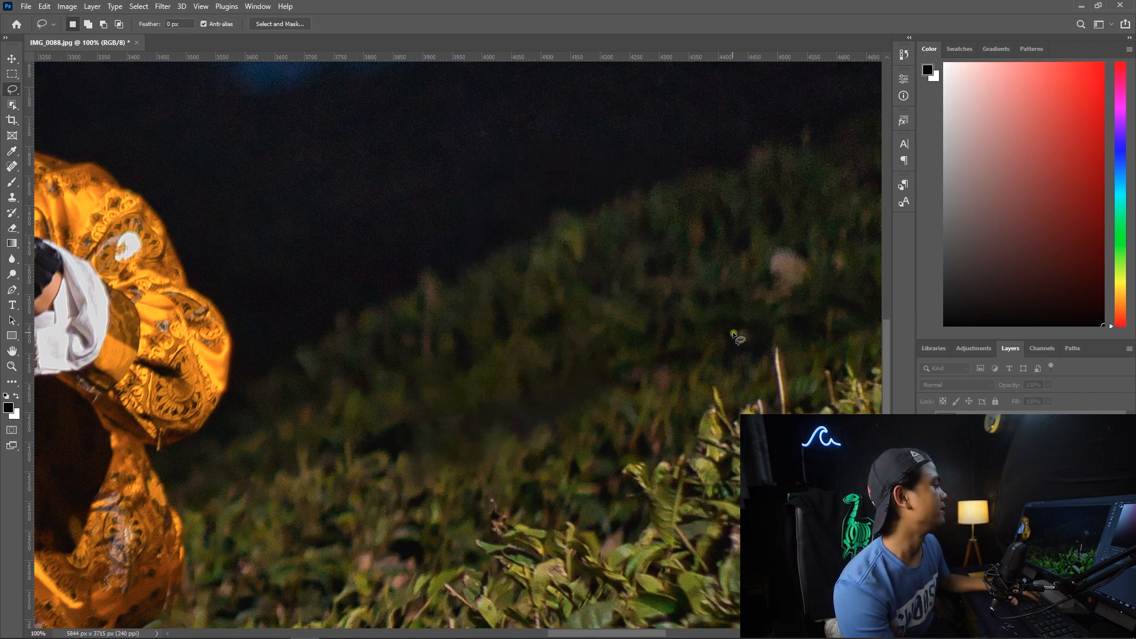
left_click(12, 367)
right_click(319, 352)
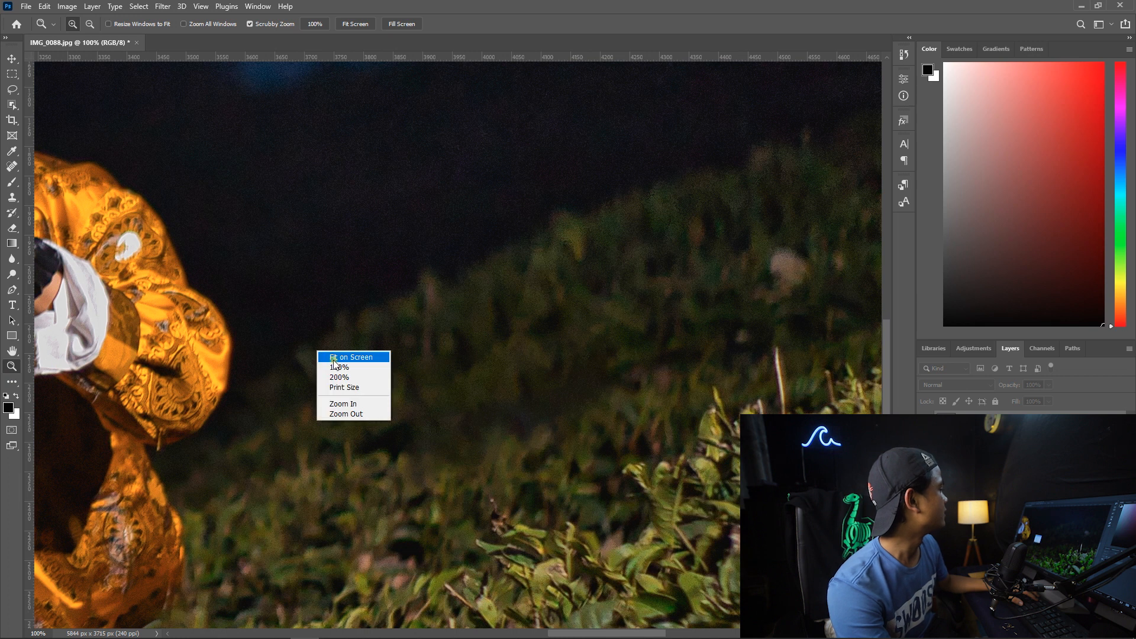
left_click(333, 358)
left_click_drag(726, 416, 666, 406)
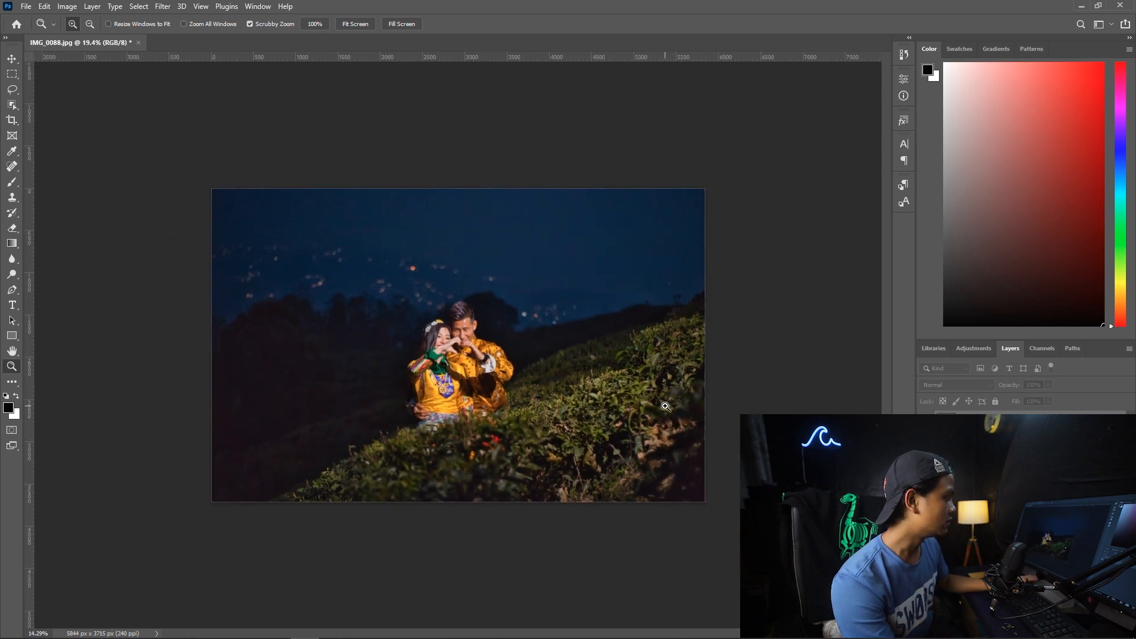